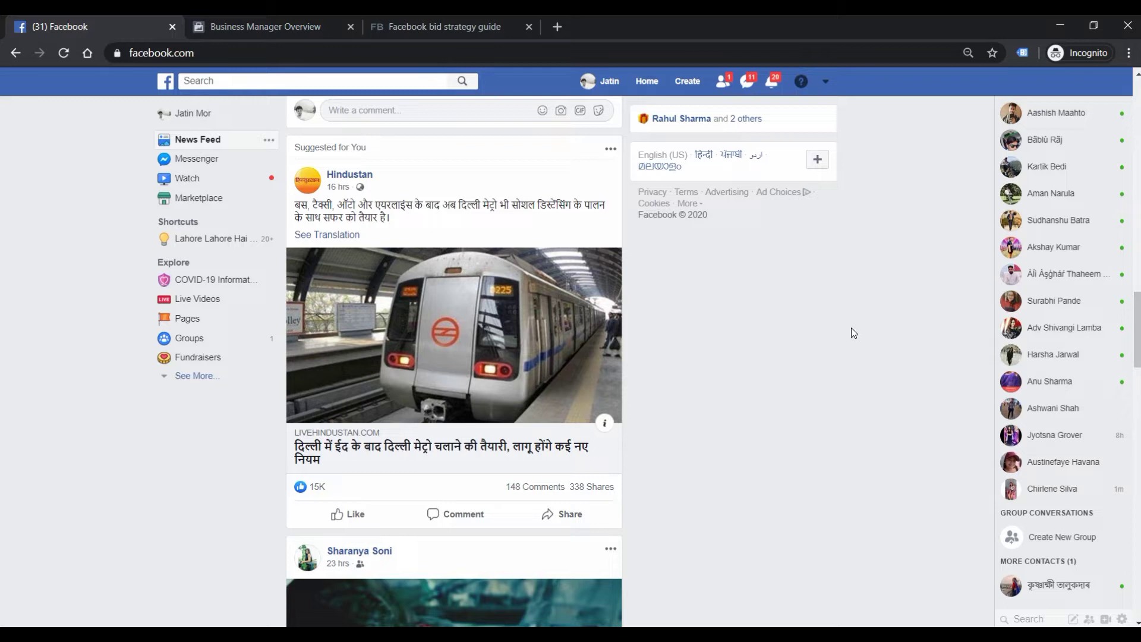
# Step: Start creating a Business Manager account named DDM, entering the owner's full name and business email
pyautogui.hotkey('ctrl', 'Tab')
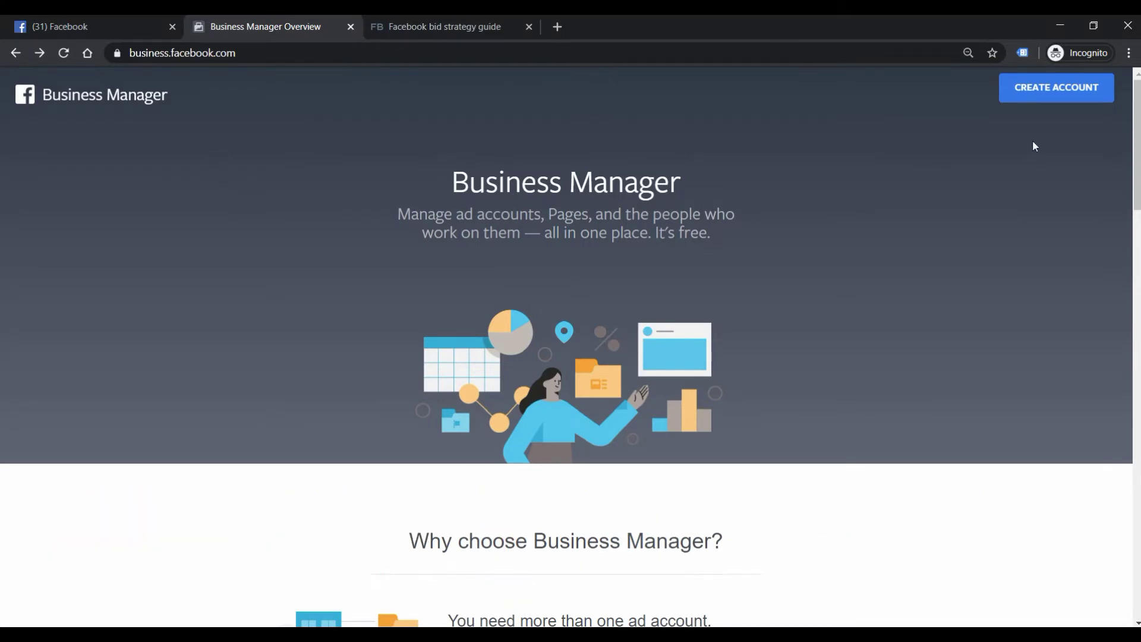
pyautogui.click(1050, 93)
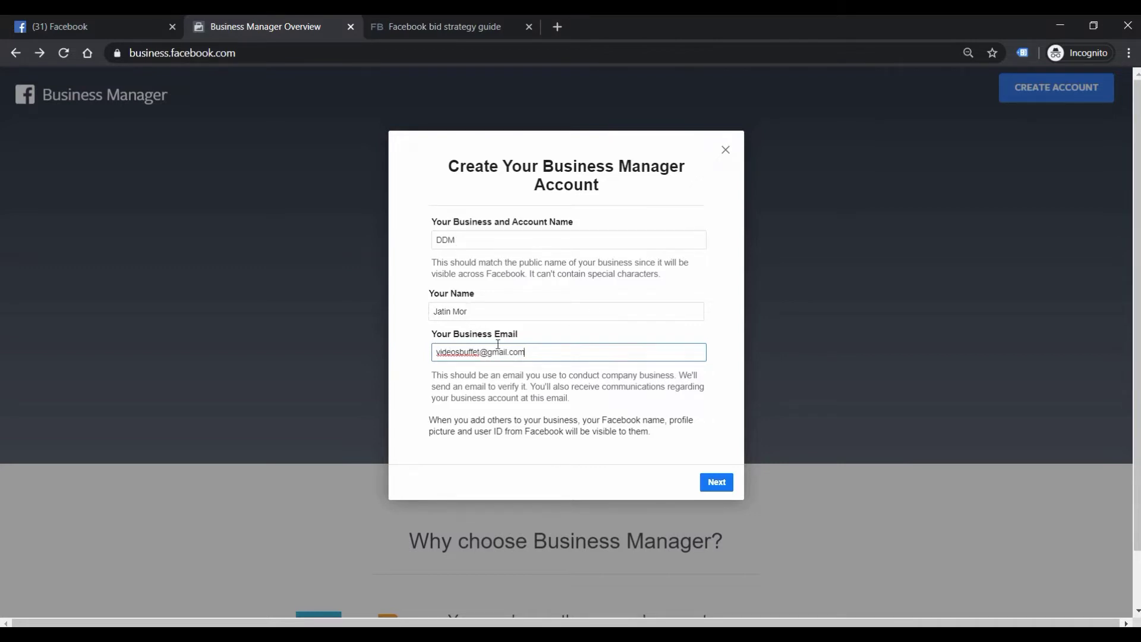
pyautogui.click(717, 482)
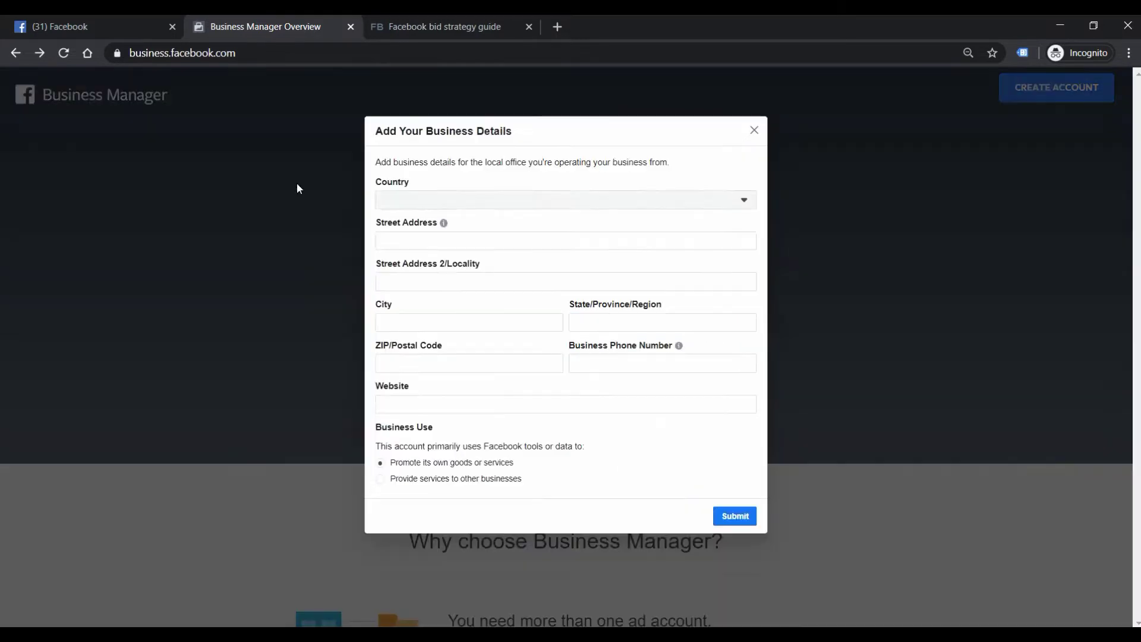
# Step: Fill in the business details with country India, the street address, city, state, postal code, phone number and website, and submit them
pyautogui.click(470, 199)
pyautogui.click(469, 286)
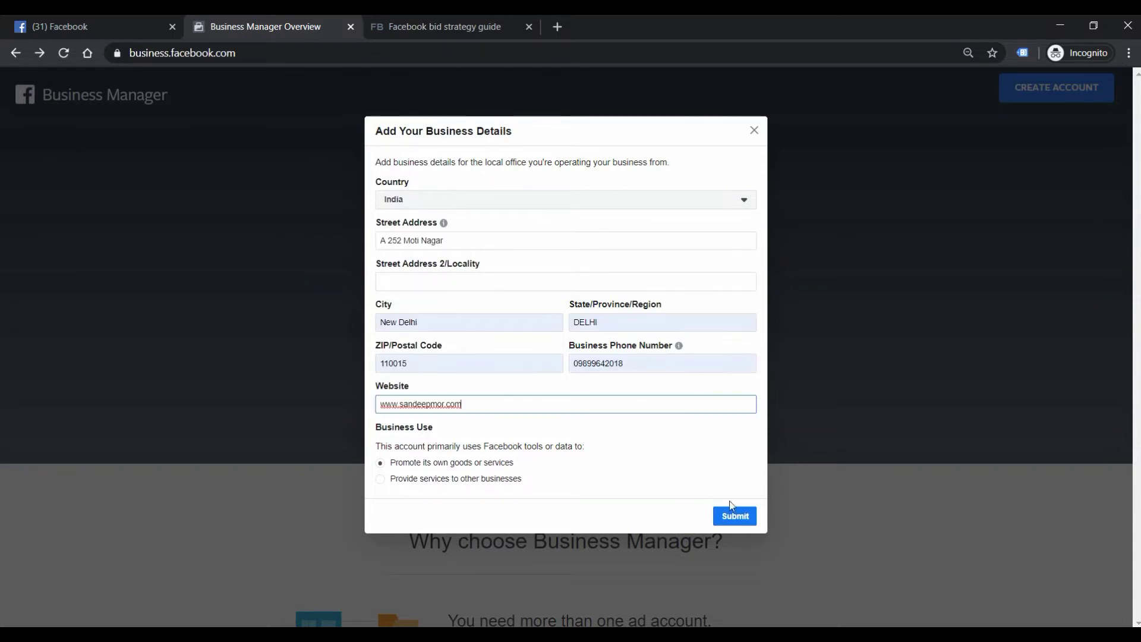
pyautogui.click(746, 522)
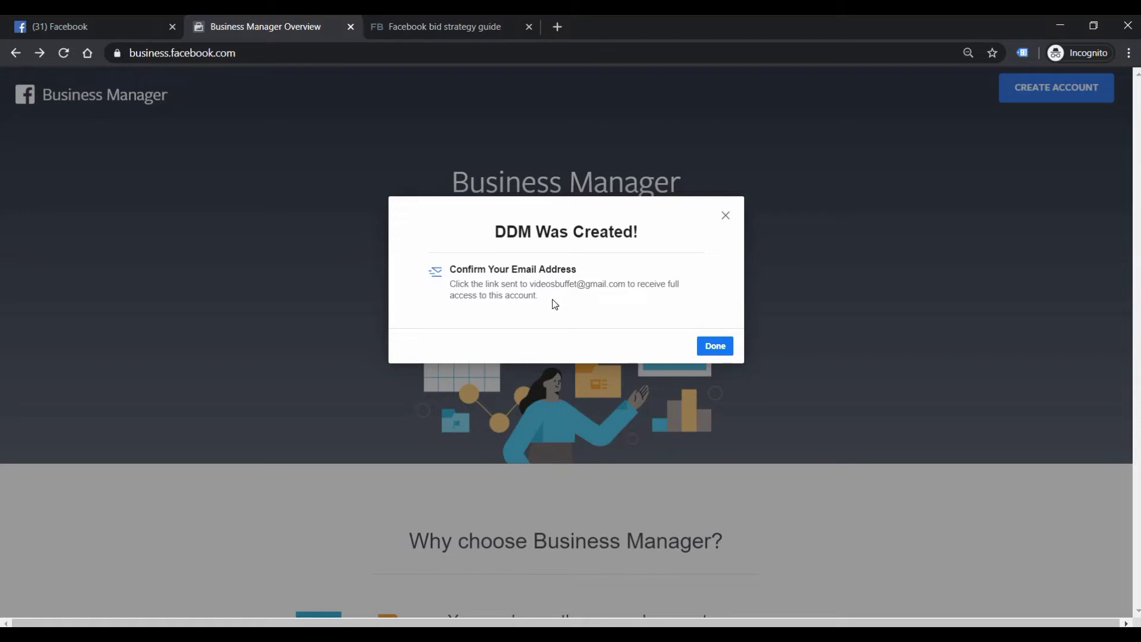
pyautogui.click(720, 352)
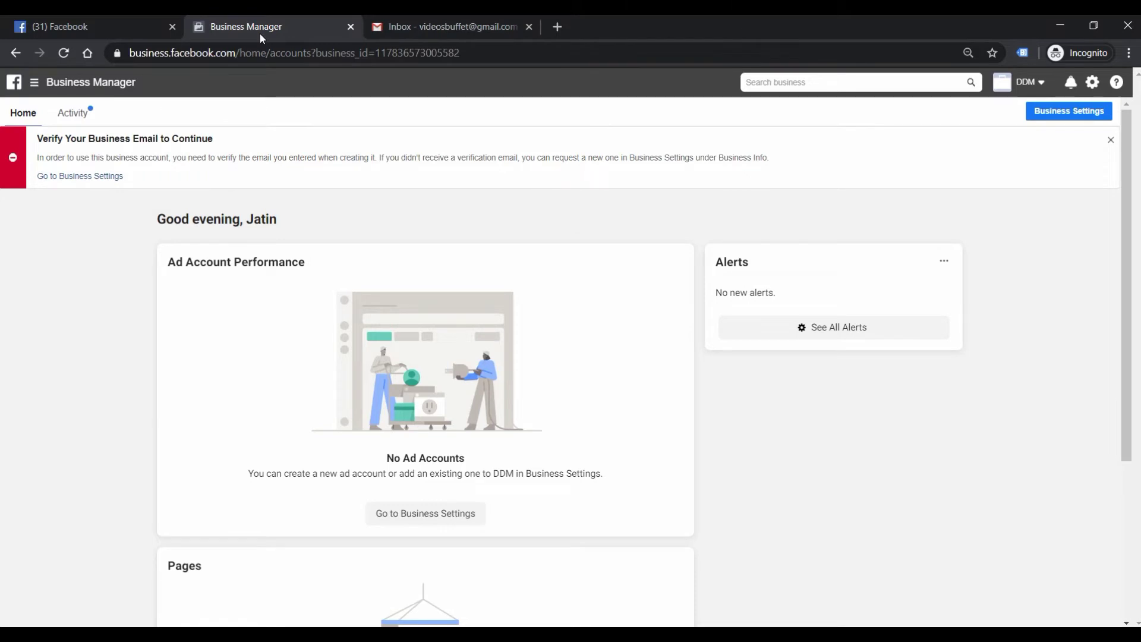
# Step: Switch to Gmail and confirm the business email address from Facebook's confirmation message among the social emails
pyautogui.click(440, 27)
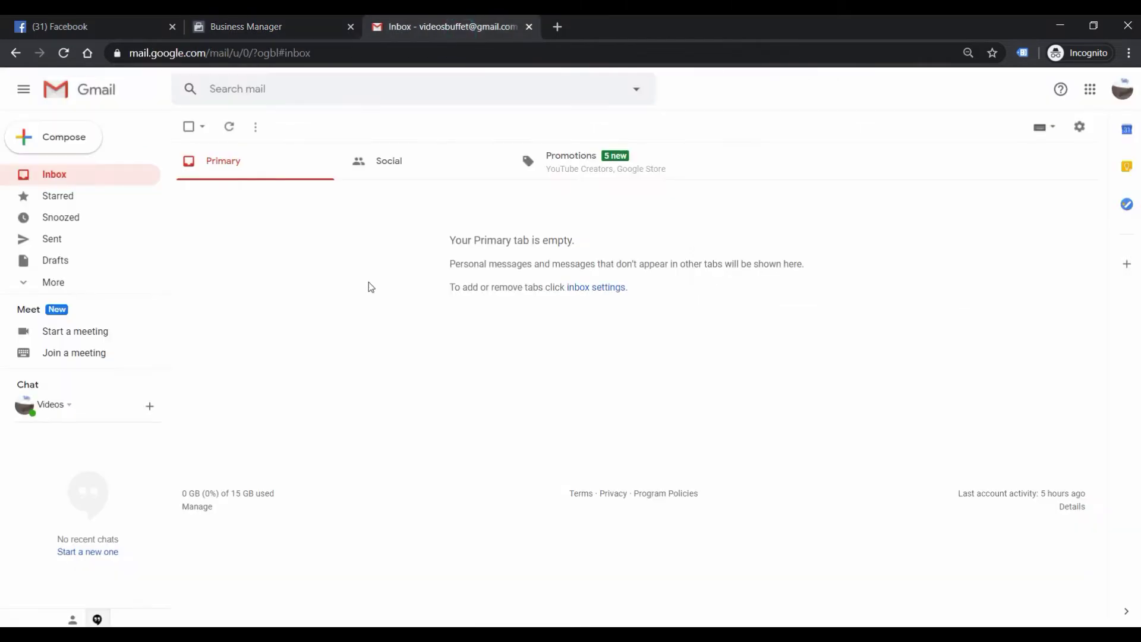
pyautogui.click(1122, 89)
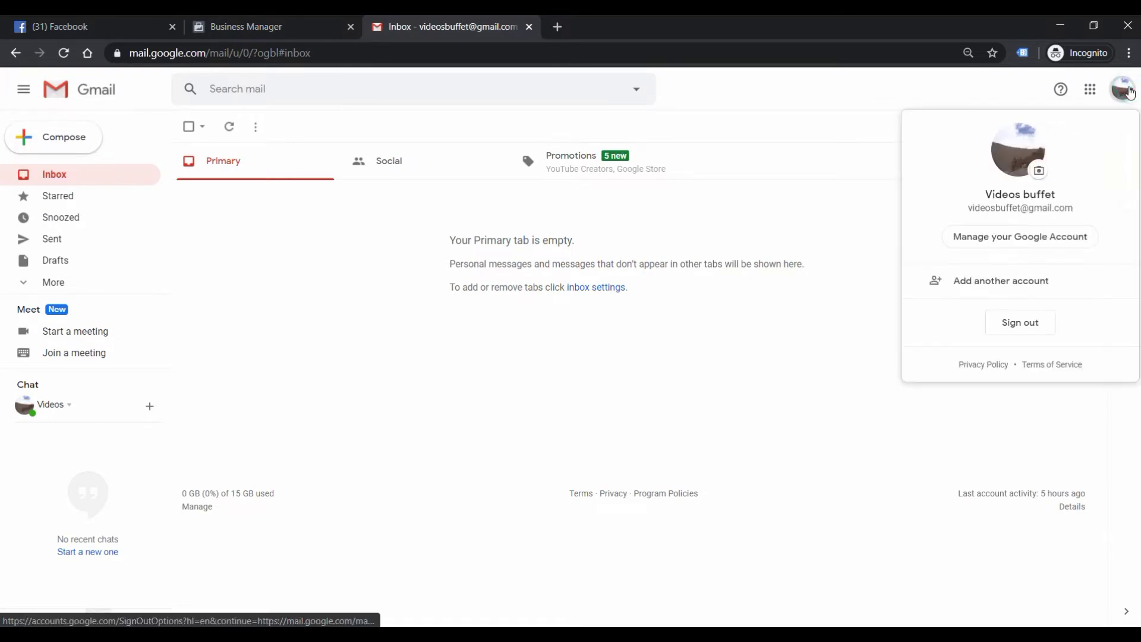
pyautogui.click(408, 168)
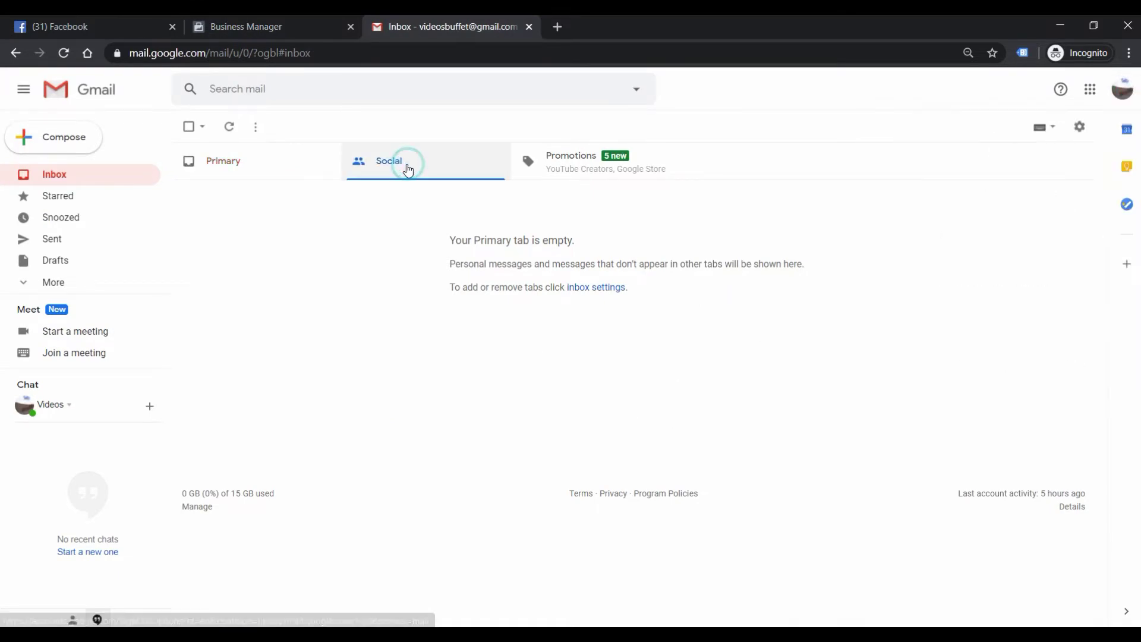
pyautogui.click(418, 219)
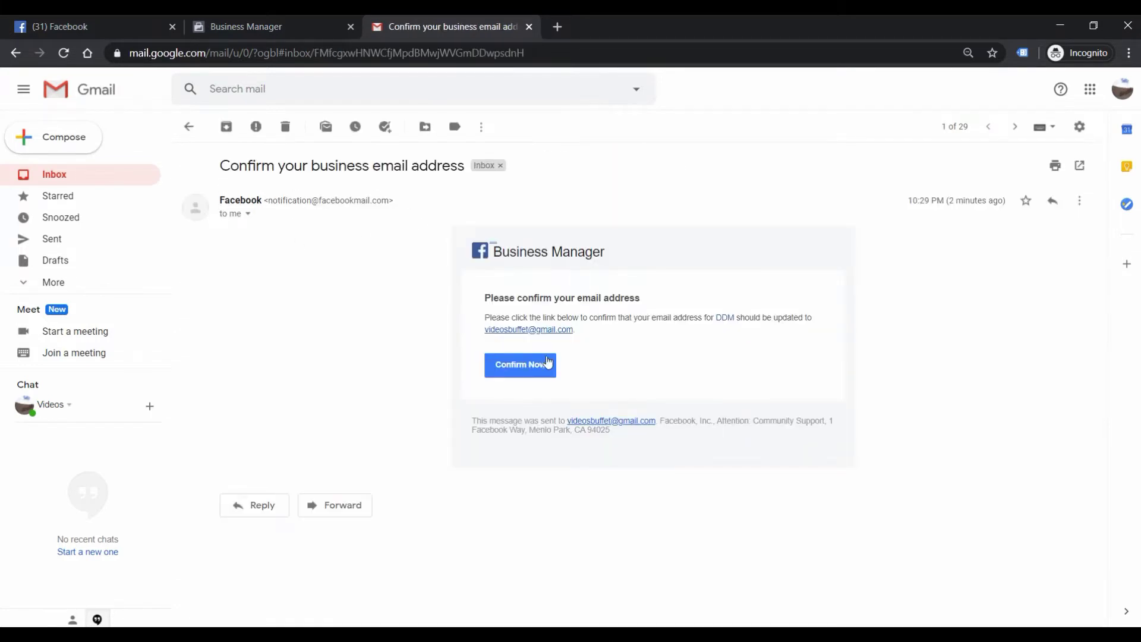
pyautogui.click(522, 365)
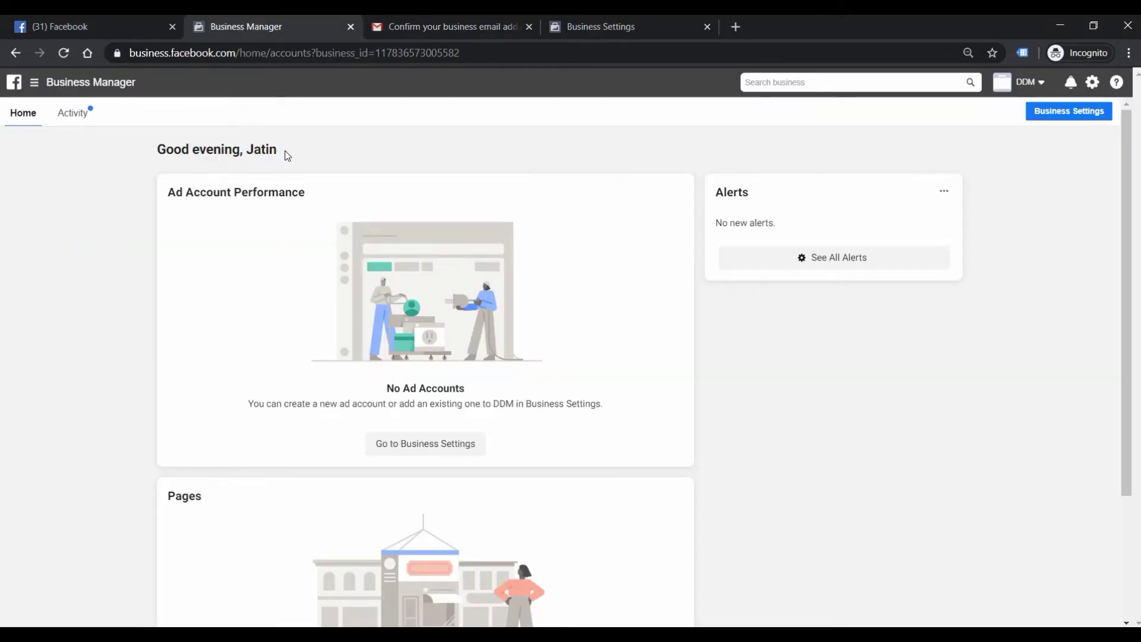
# Step: Open the business settings for Pages from the Business Manager home and check the list of available business accounts
pyautogui.scroll(-2, 240, 375)
pyautogui.scroll(1, 240, 374)
pyautogui.scroll(-2, 240, 374)
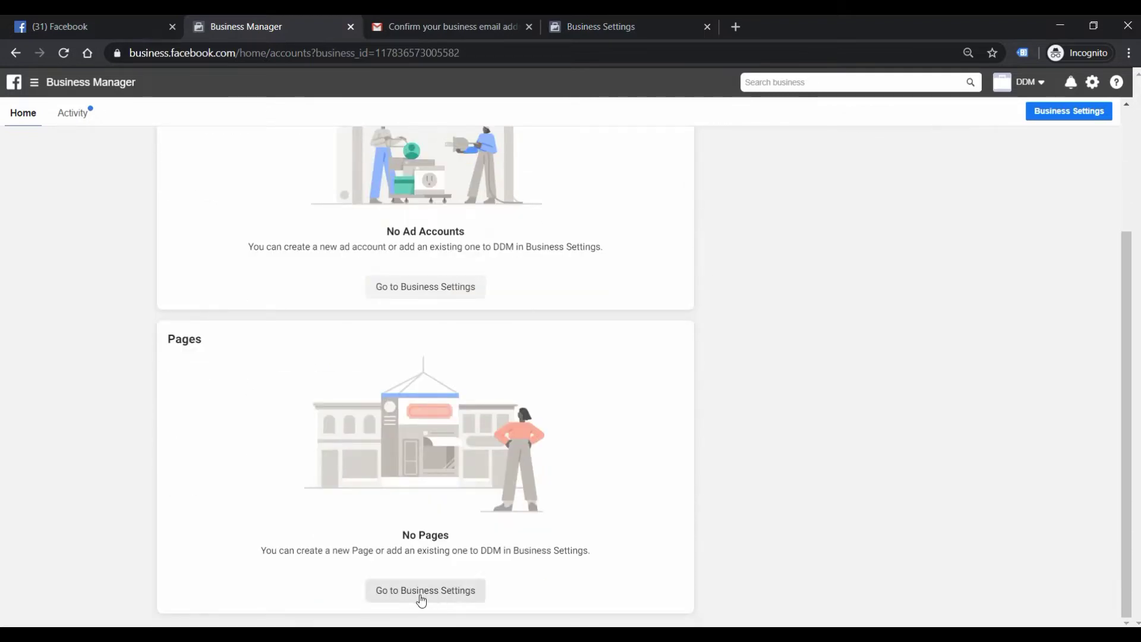
pyautogui.click(452, 595)
pyautogui.click(1037, 82)
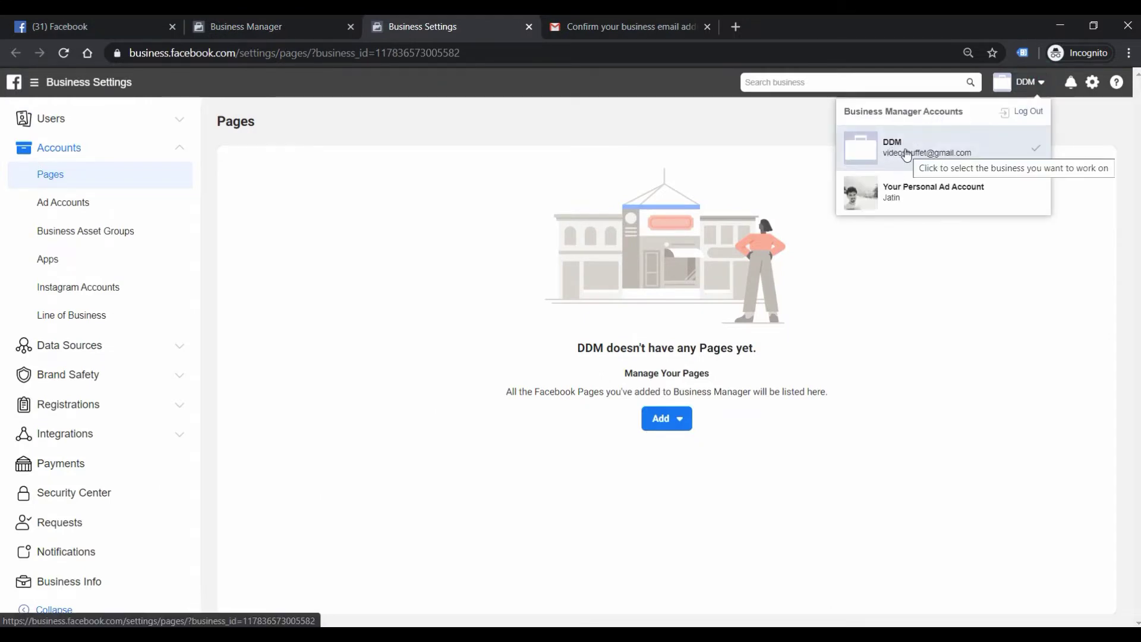
pyautogui.click(500, 170)
# Step: Invite a person to the business by email address with admin access, without additional roles or assigned assets
pyautogui.click(115, 119)
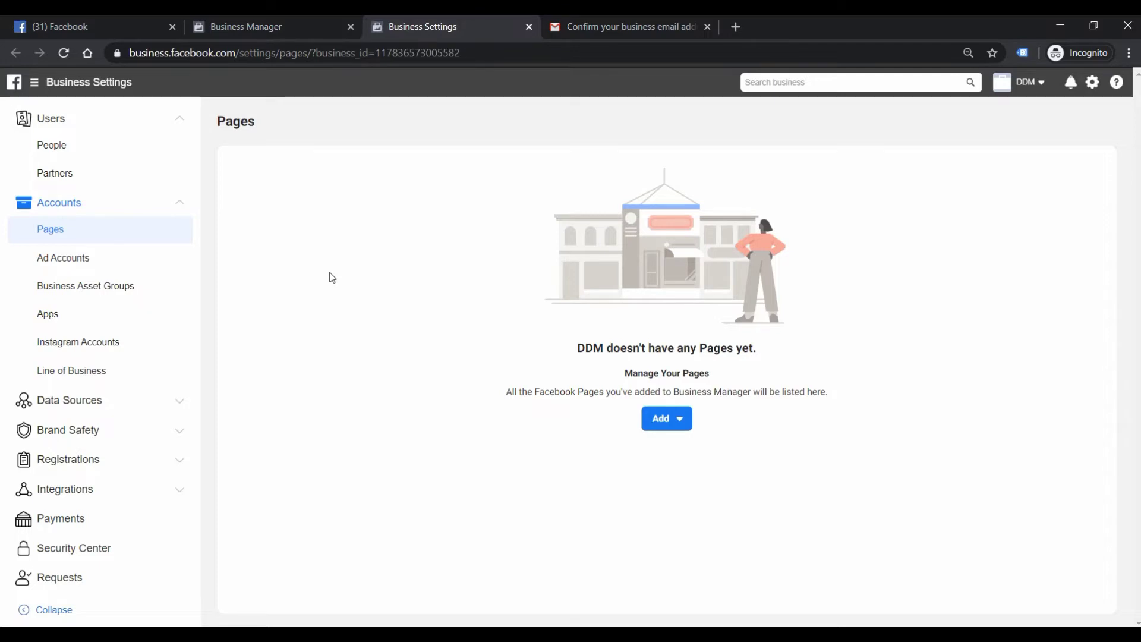
pyautogui.click(63, 150)
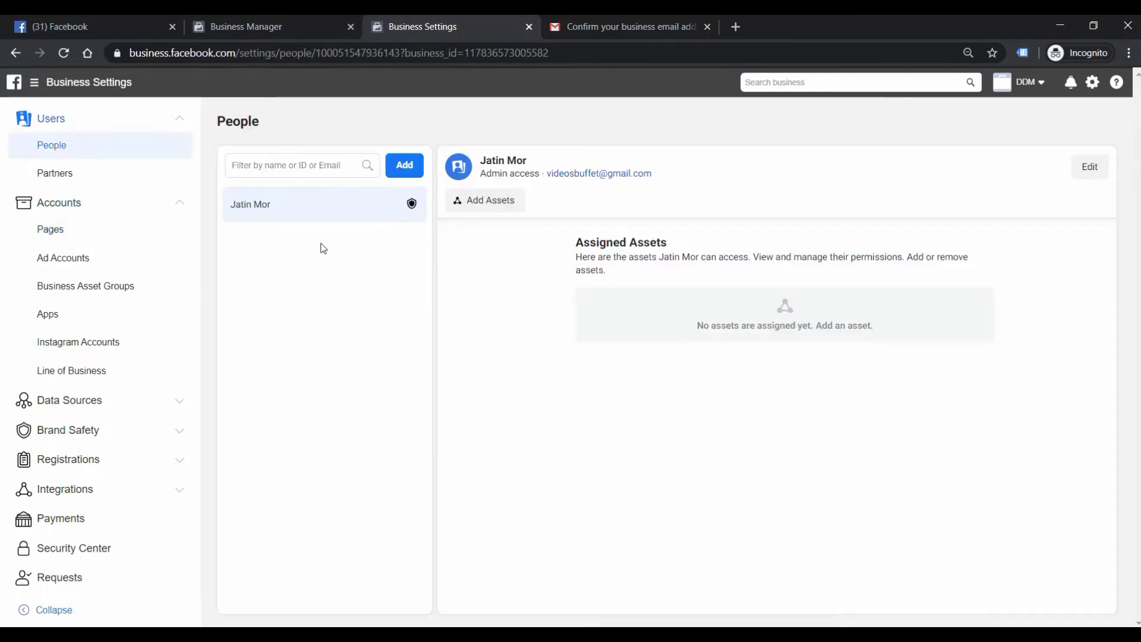
pyautogui.click(406, 162)
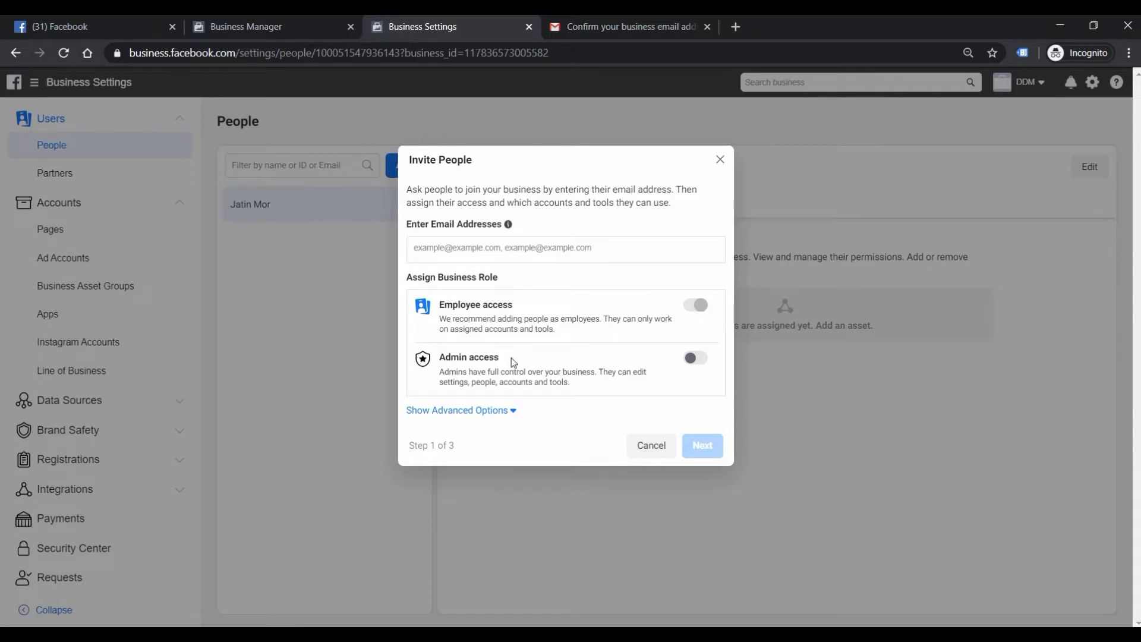
pyautogui.click(700, 360)
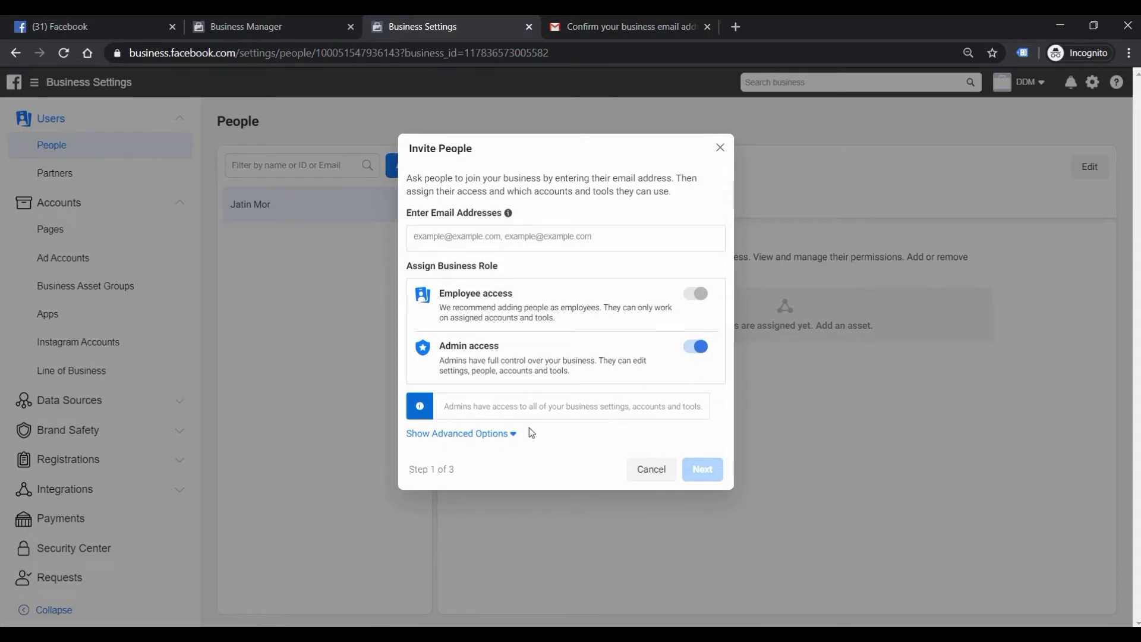
pyautogui.click(501, 435)
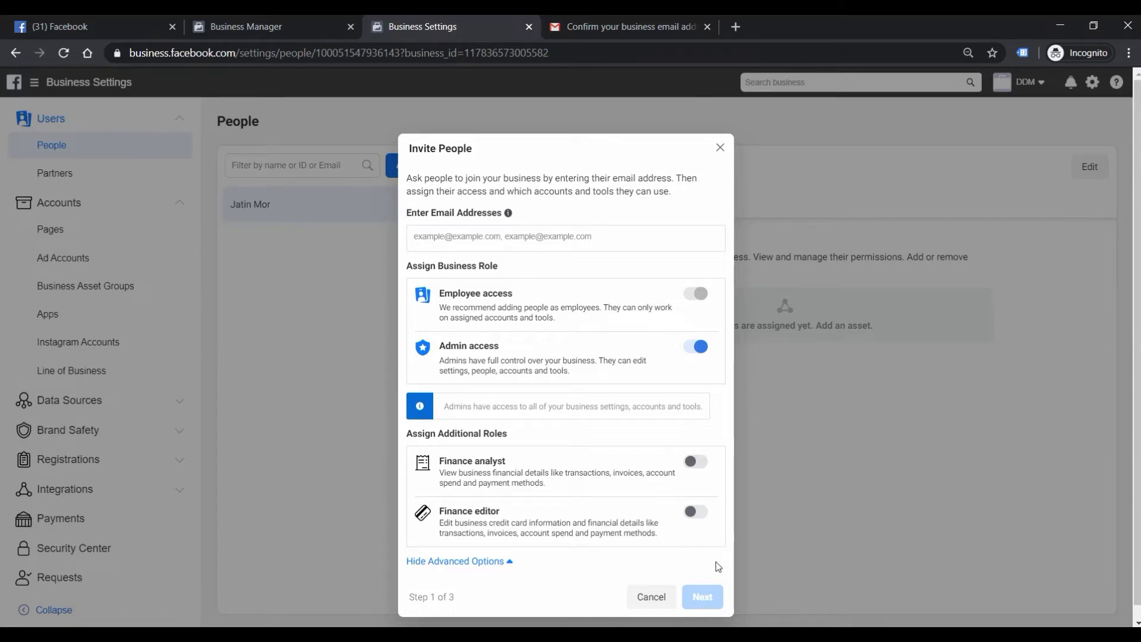
pyautogui.click(469, 241)
pyautogui.hotkey('ctrl', 'v')
pyautogui.click(699, 559)
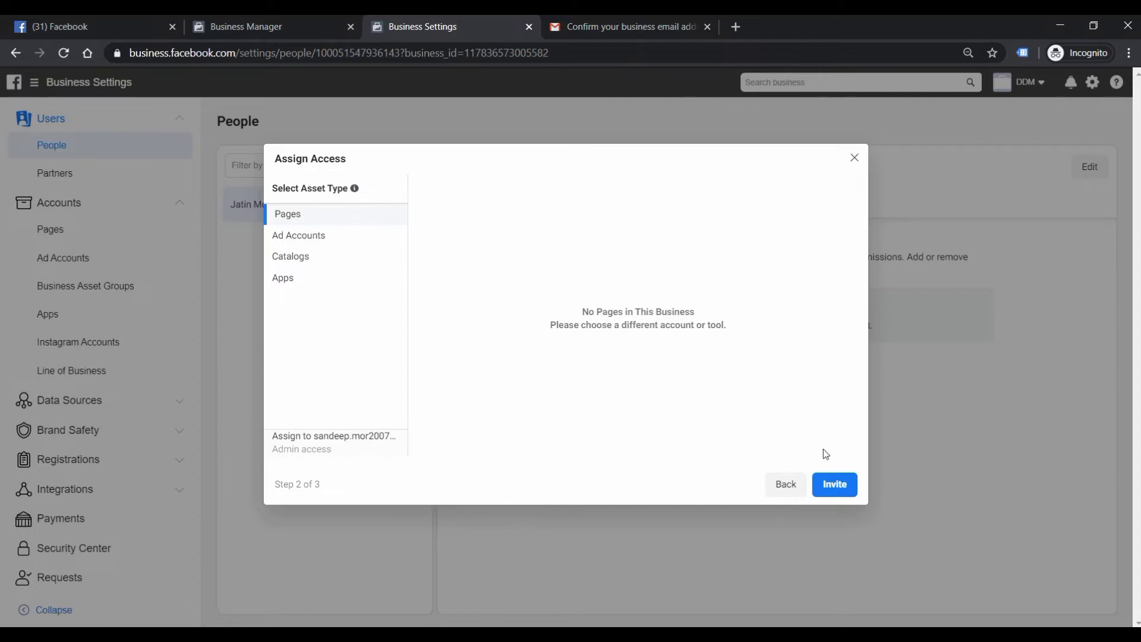
pyautogui.click(840, 486)
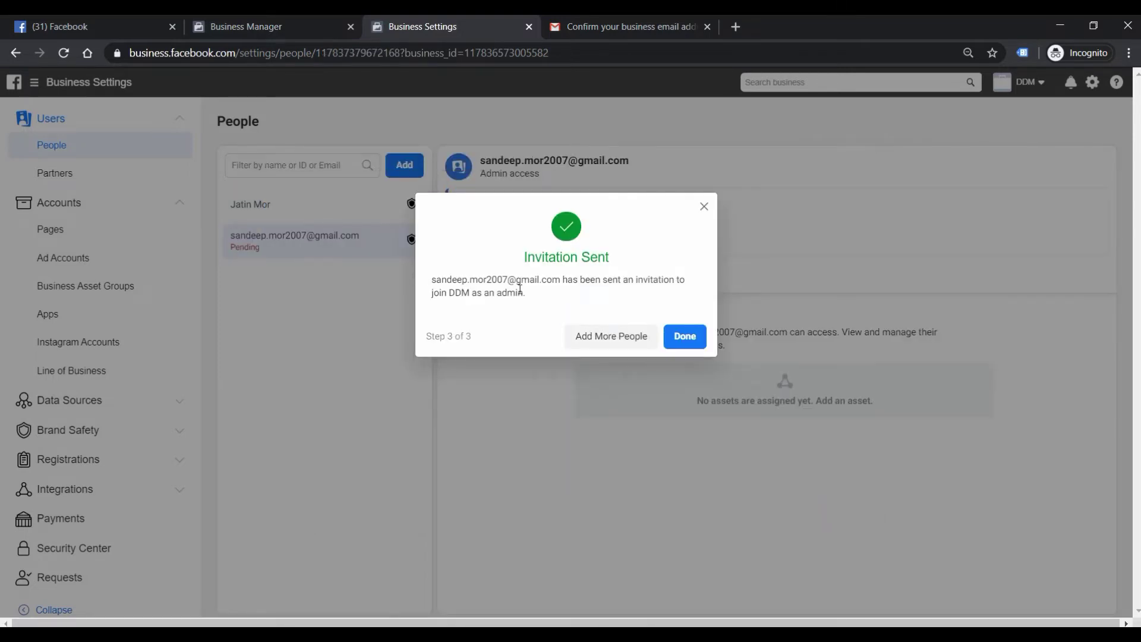
pyautogui.click(686, 333)
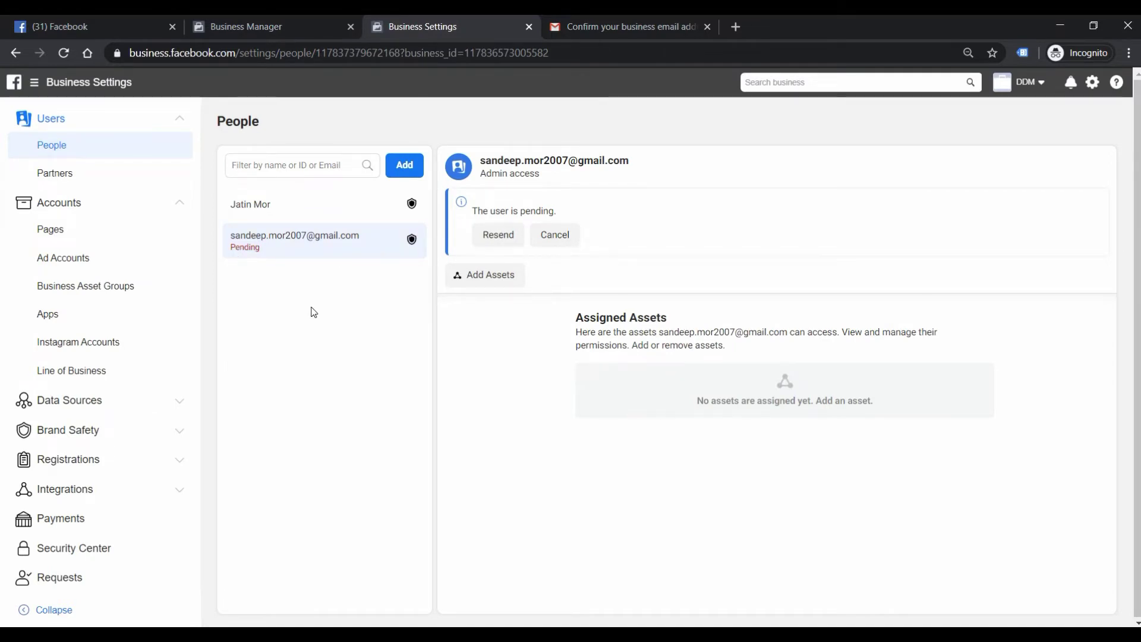
pyautogui.click(62, 231)
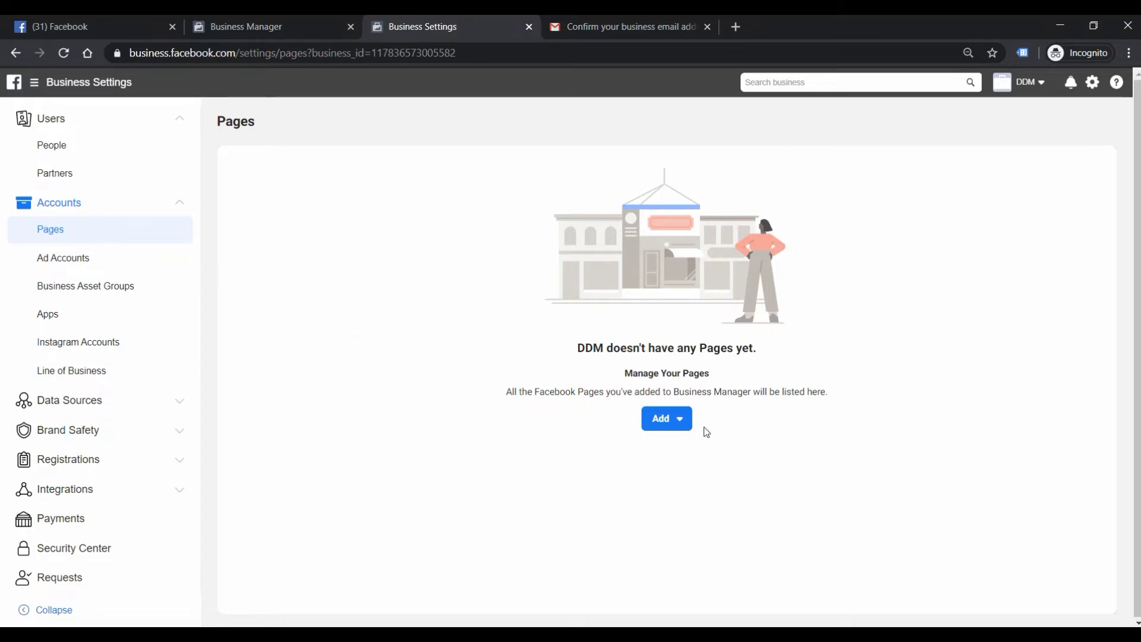
pyautogui.click(666, 419)
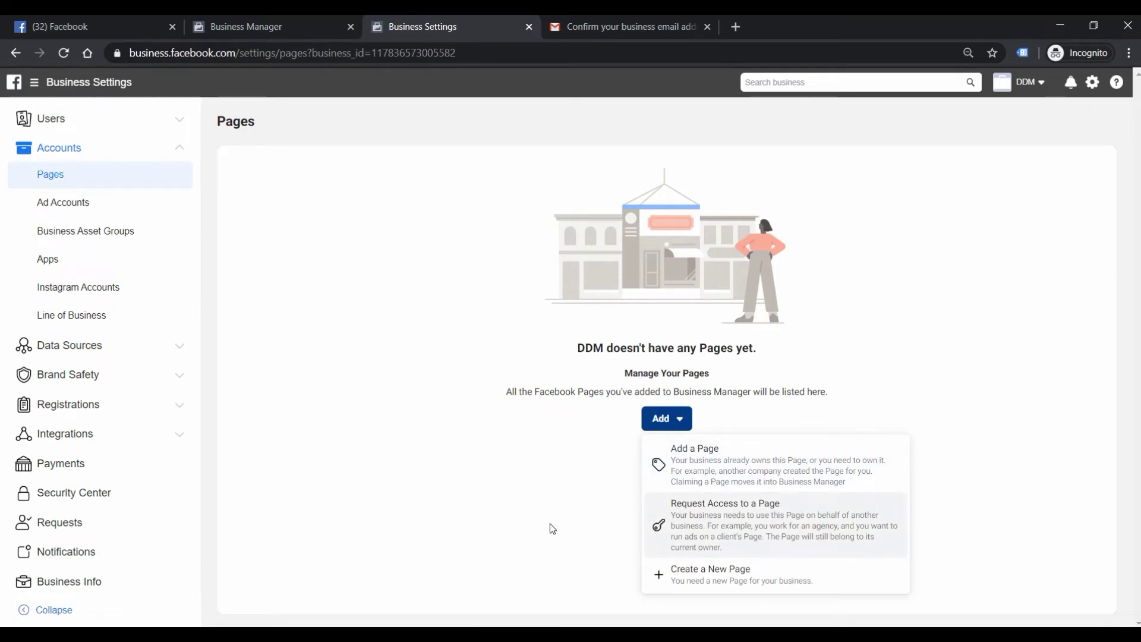
pyautogui.click(731, 467)
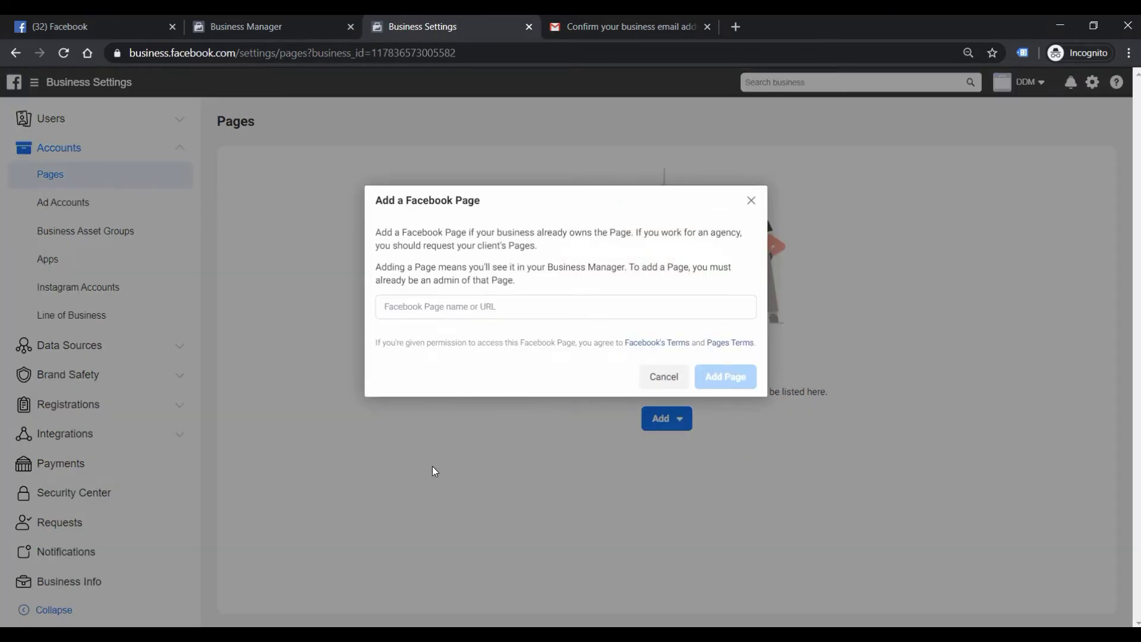
pyautogui.click(434, 306)
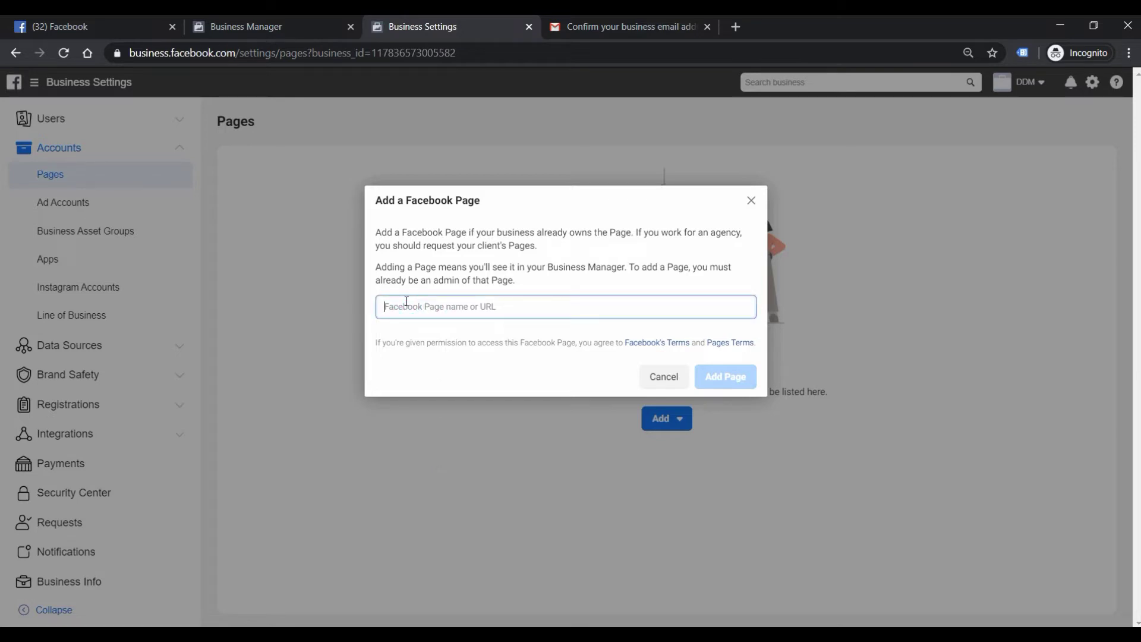
pyautogui.write('https://www.facebook.com/digitalmarketingmates/?modal=admin_todo_tour')
pyautogui.click(536, 340)
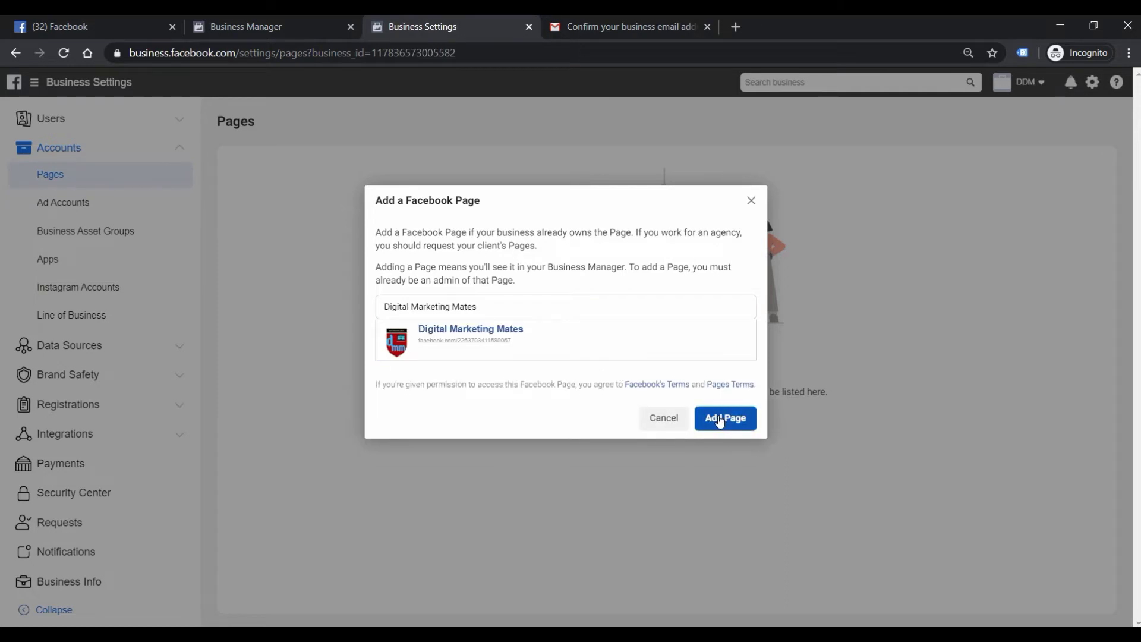
pyautogui.click(720, 419)
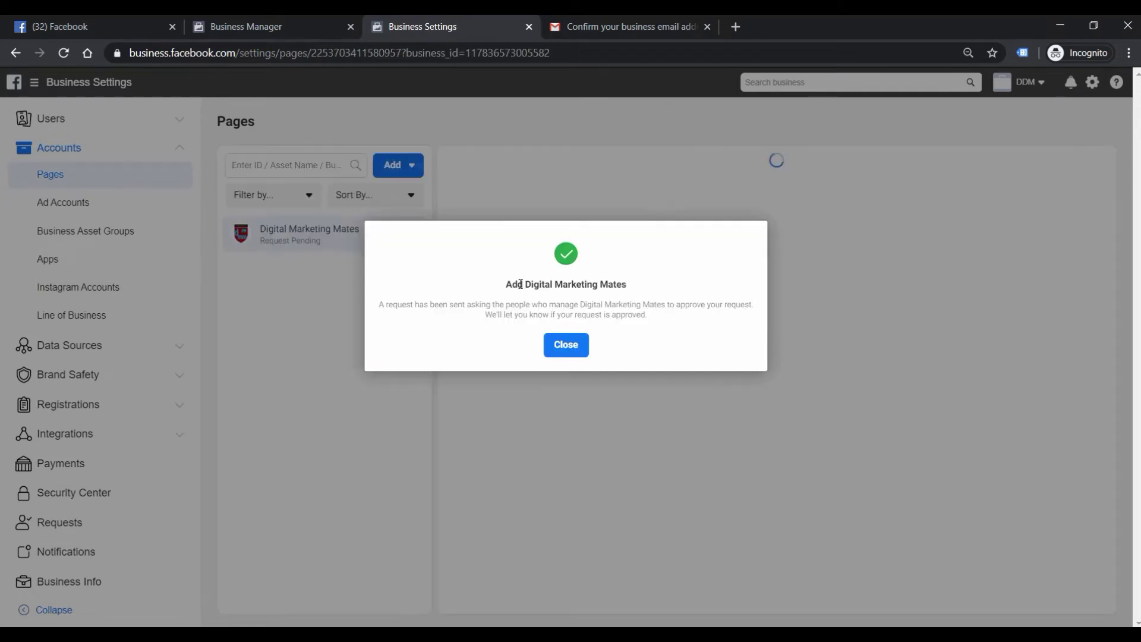
pyautogui.click(566, 354)
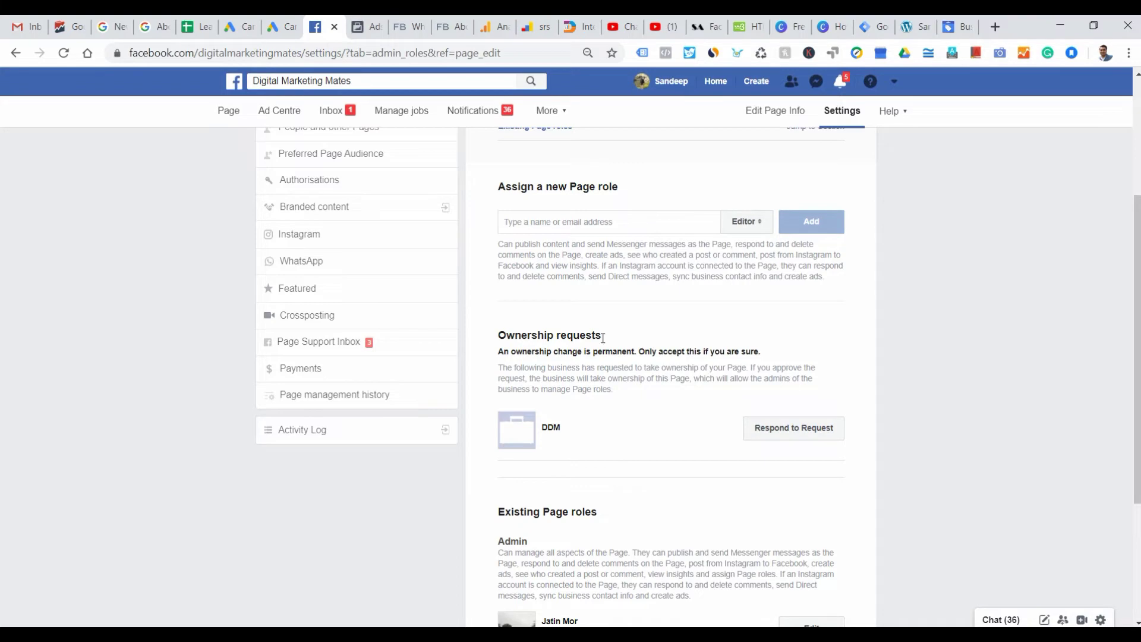
# Step: Approve DDM's ownership request in the Page roles settings, transferring ownership of Digital Marketing Mates to DDM
pyautogui.click(786, 430)
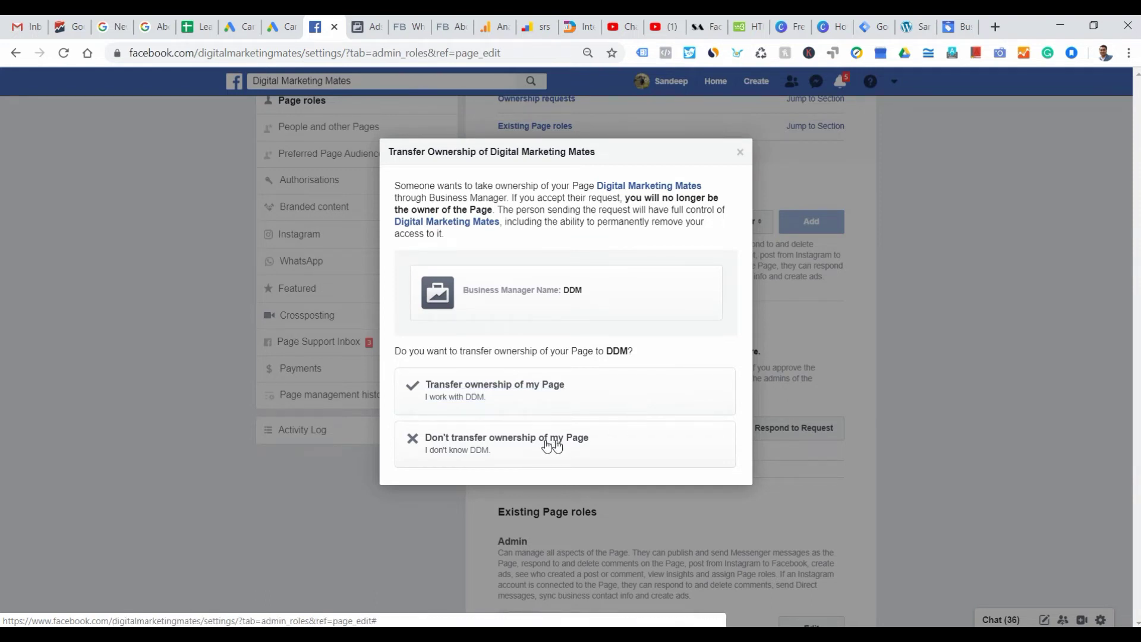
pyautogui.click(612, 392)
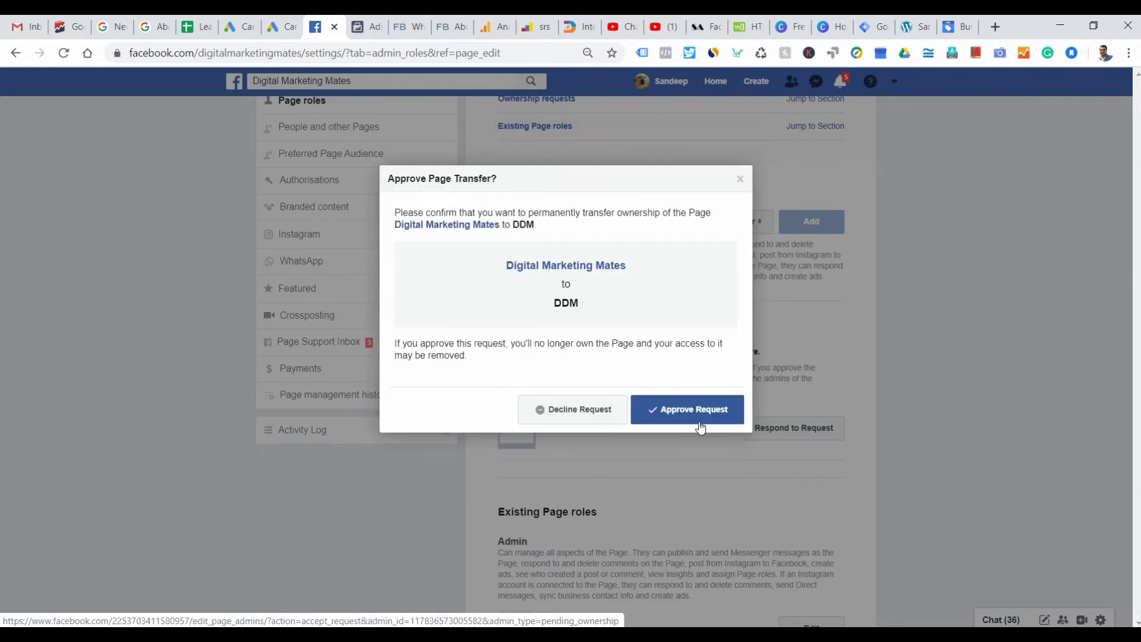
pyautogui.click(704, 412)
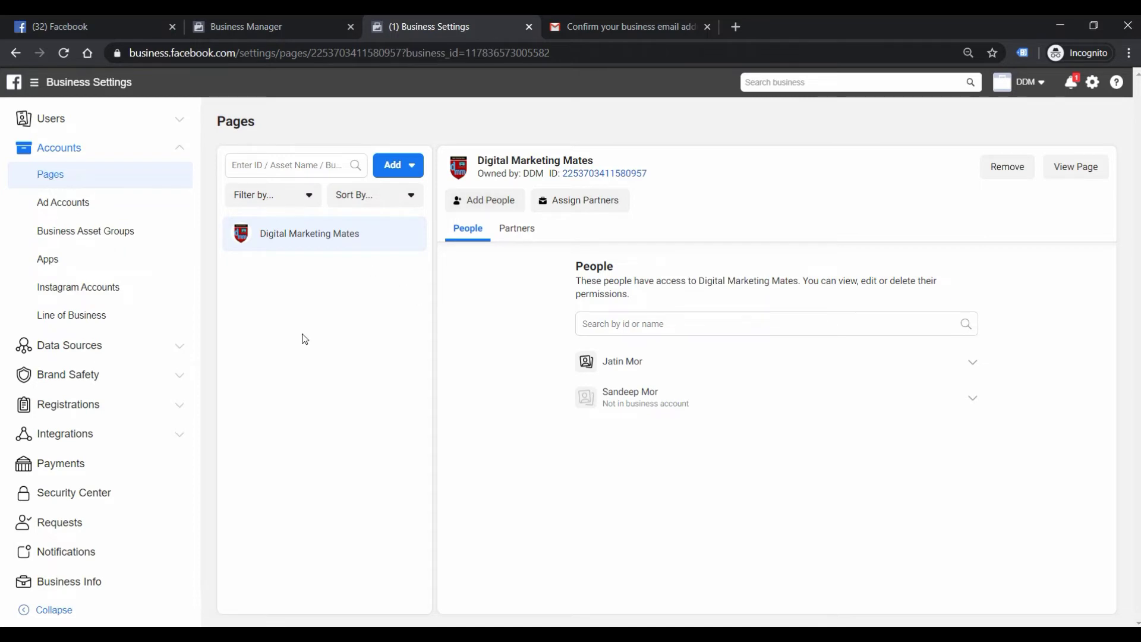
pyautogui.click(392, 168)
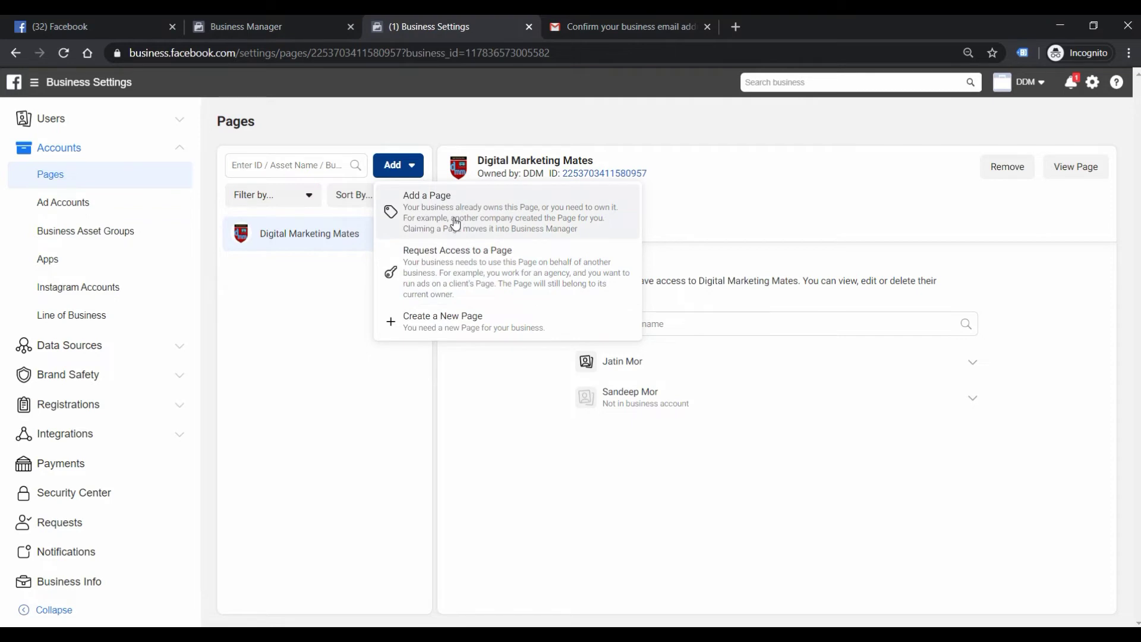
pyautogui.click(273, 316)
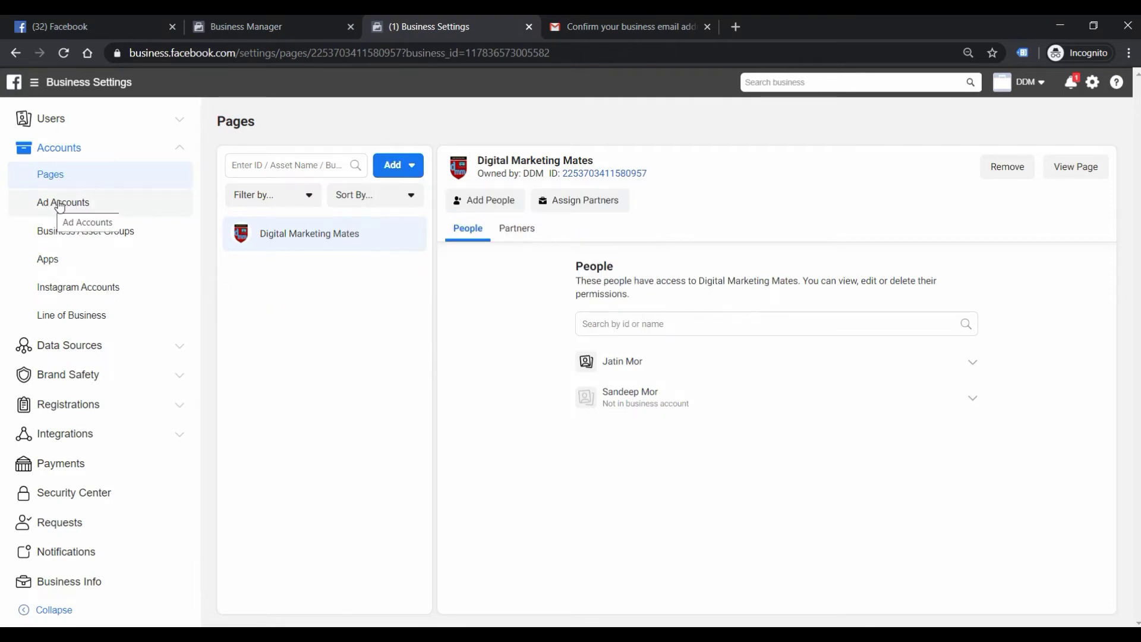
# Step: Start a new ad account named DDM with the time zone (GMT+05:30) Asia/Kolkata and the currency INR — Indian Rupee
pyautogui.click(59, 207)
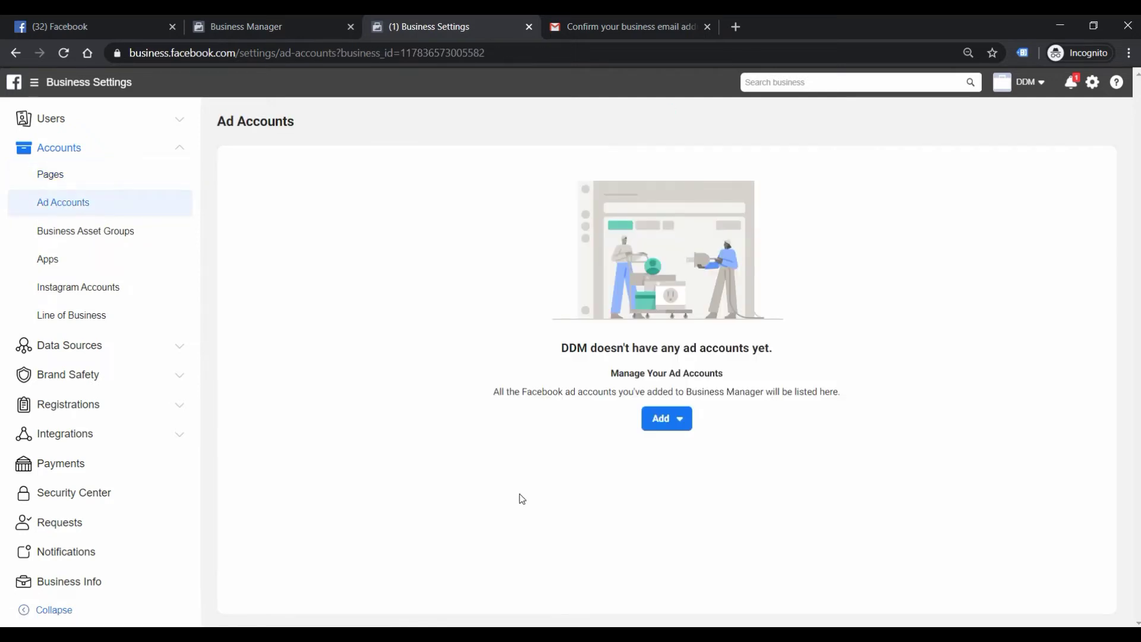
pyautogui.click(664, 419)
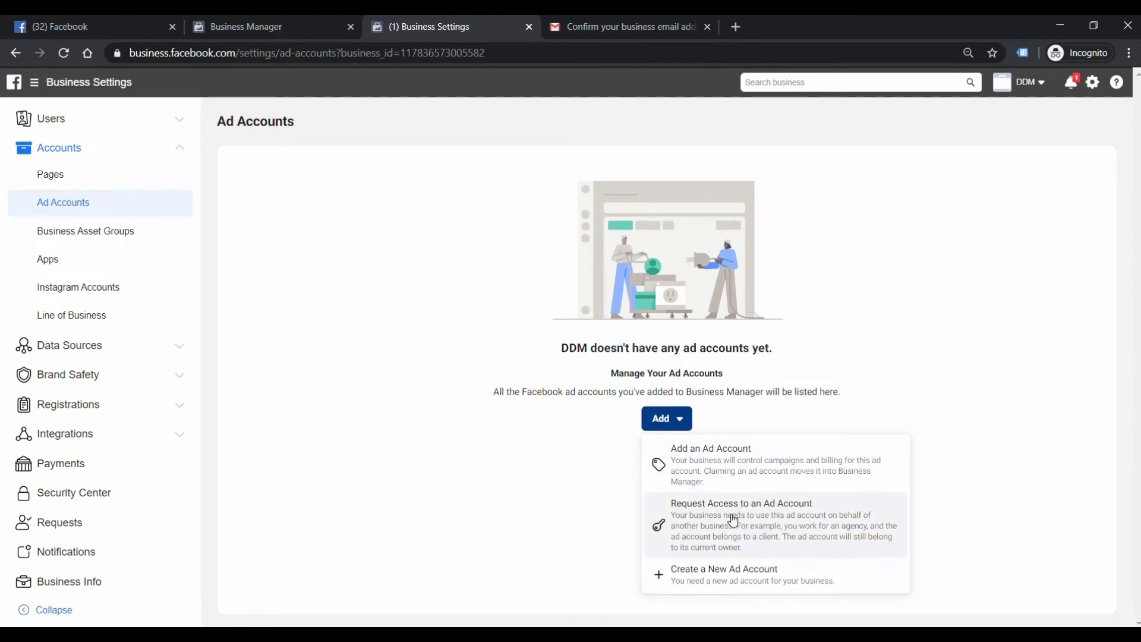
pyautogui.click(696, 575)
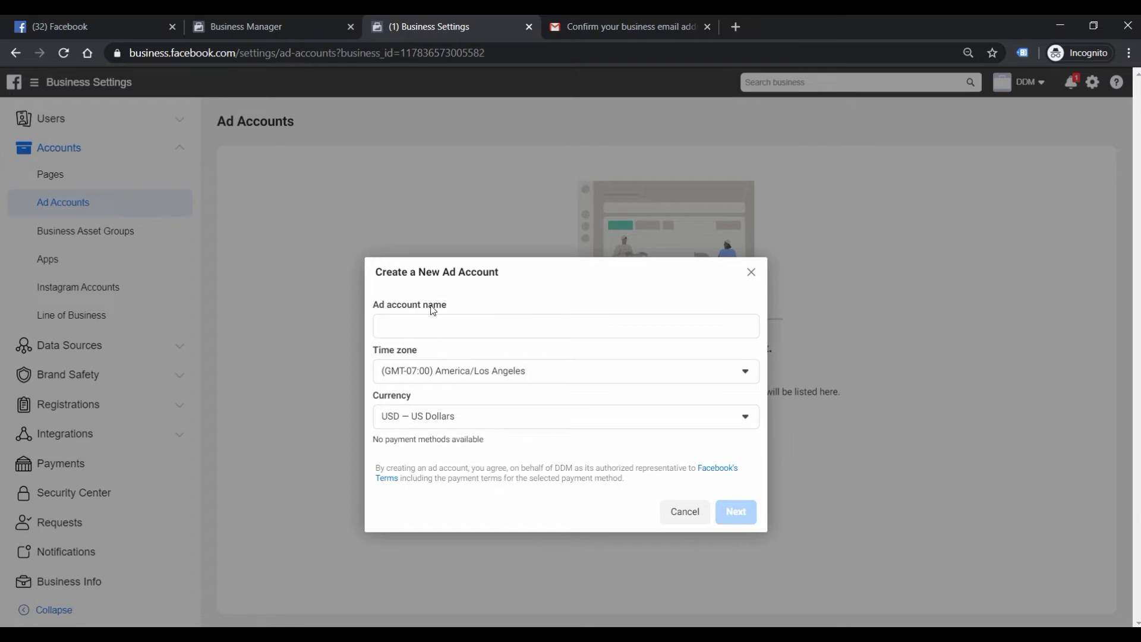
pyautogui.click(405, 321)
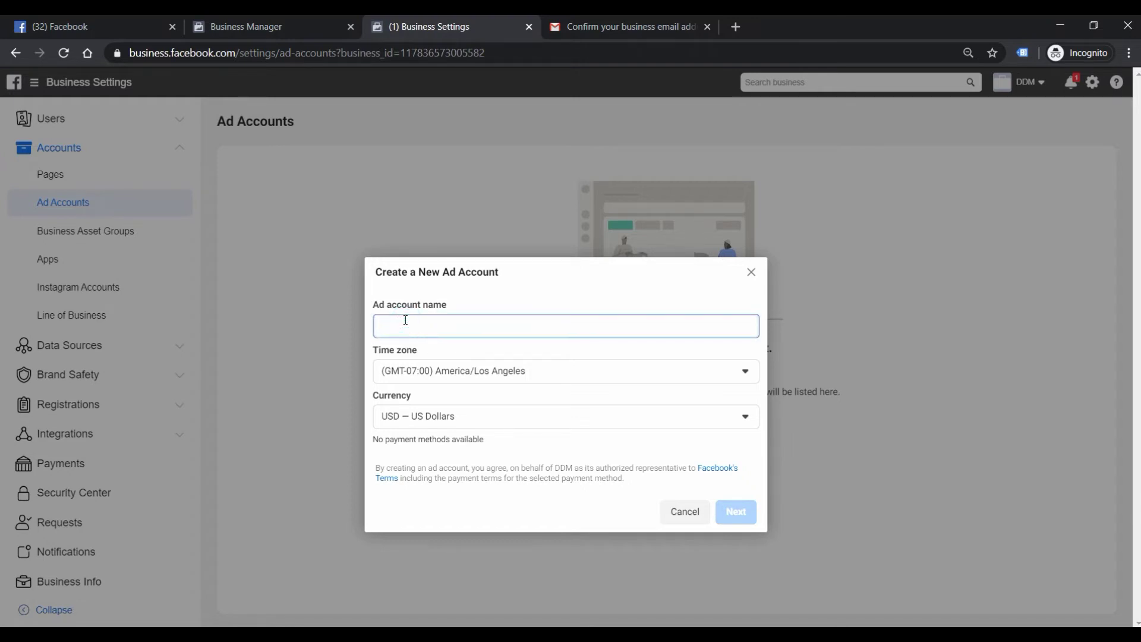
pyautogui.write('DDM')
pyautogui.click(547, 370)
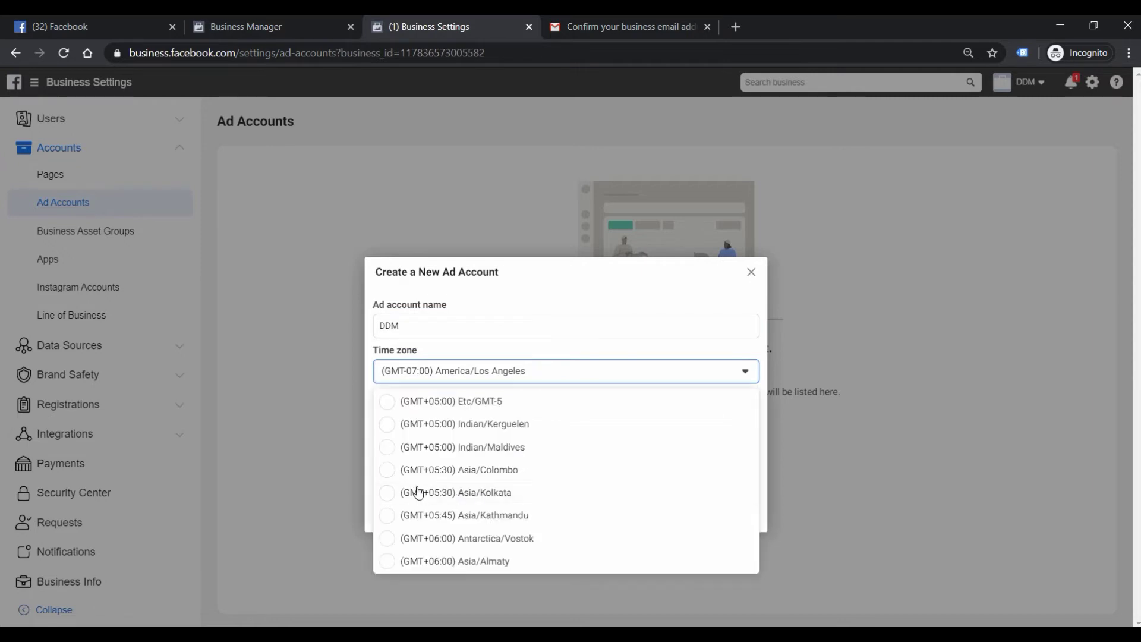
pyautogui.click(501, 494)
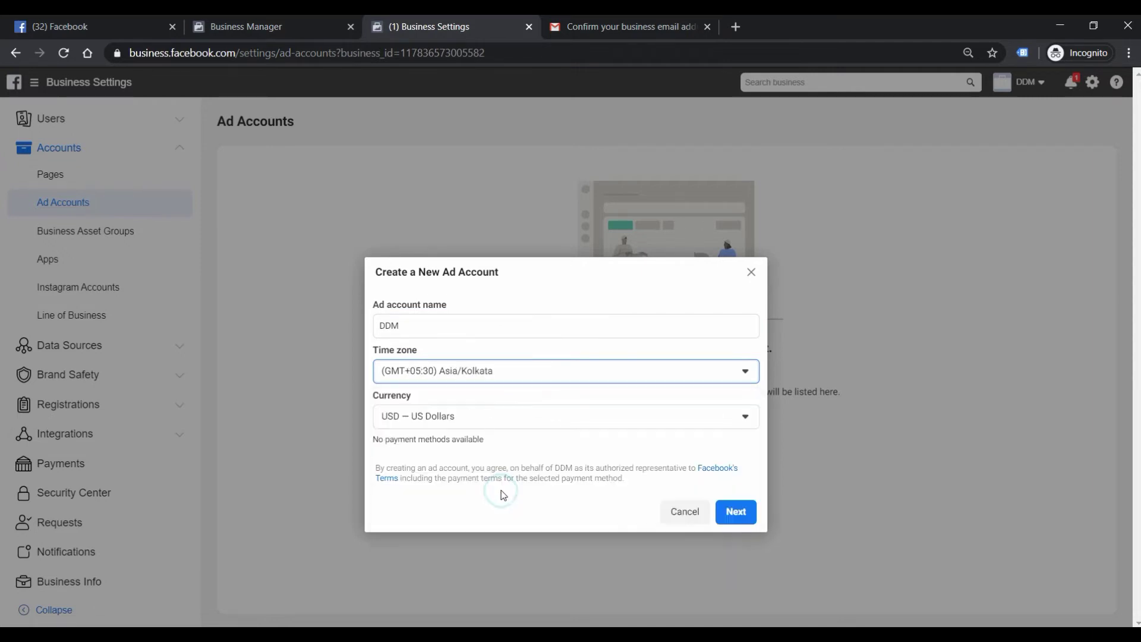
pyautogui.click(491, 415)
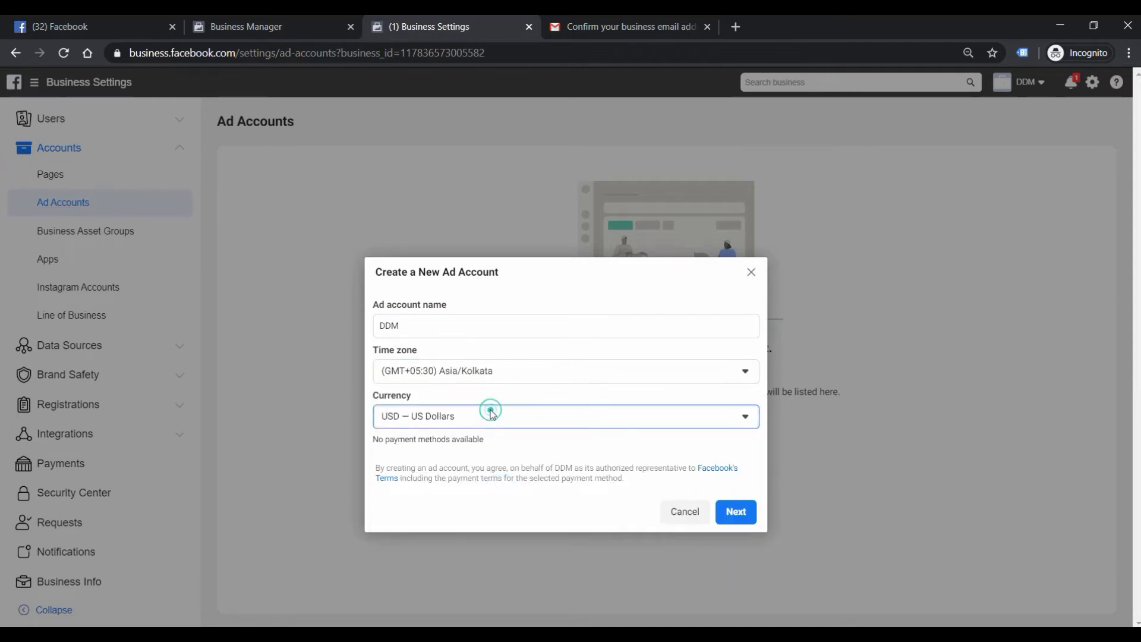
pyautogui.scroll(8, 490, 356)
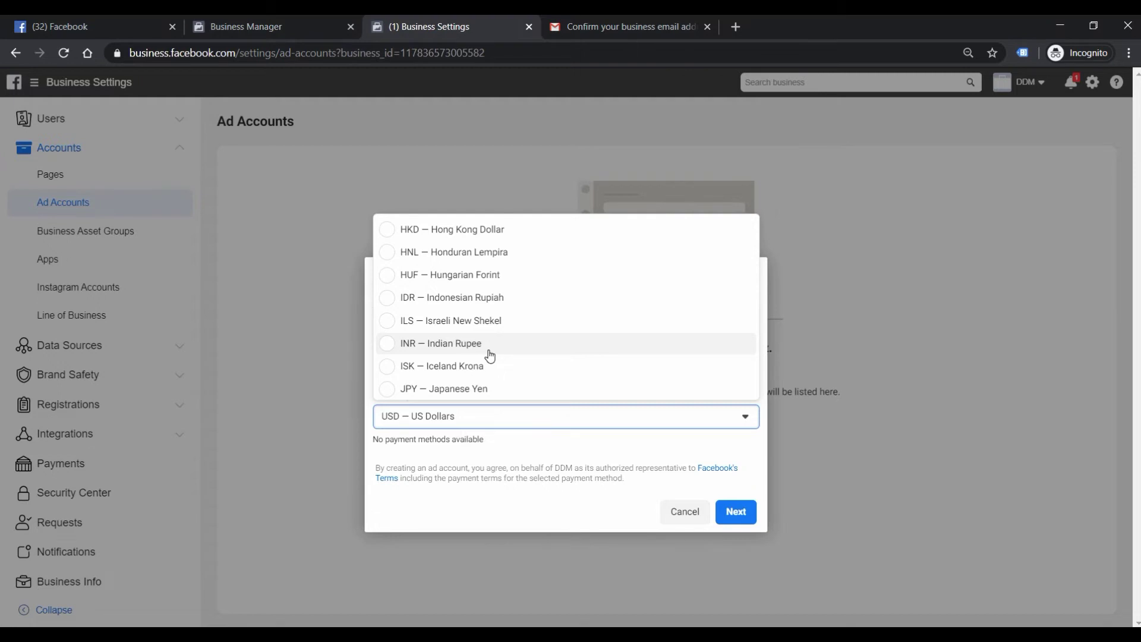
pyautogui.click(467, 336)
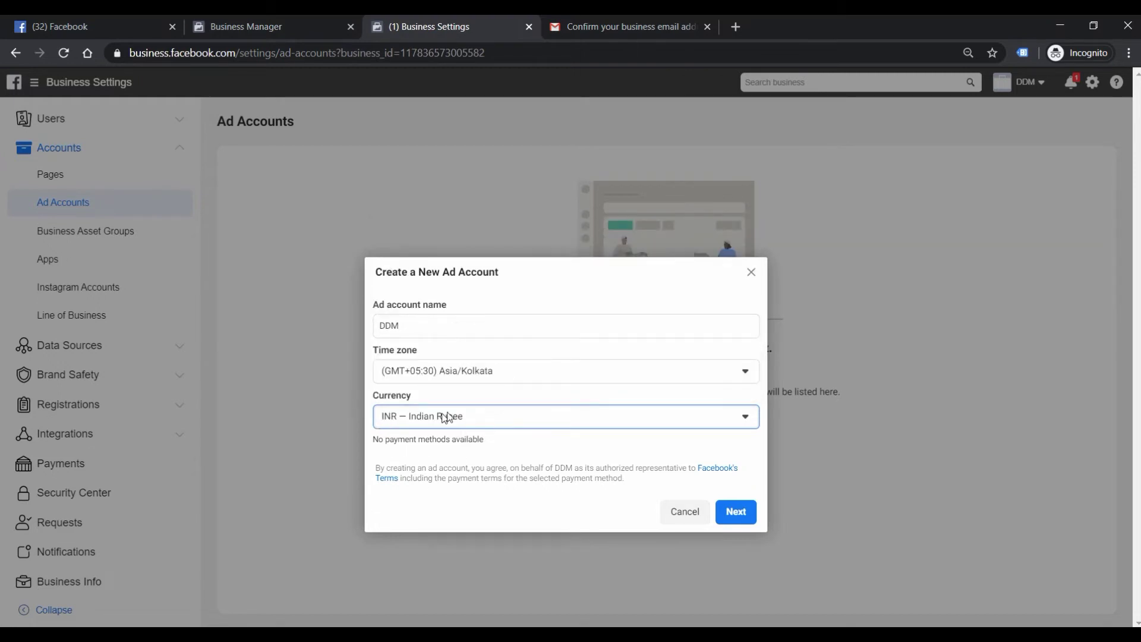
# Step: Designate the new ad account for My business (DDM) and create it
pyautogui.click(739, 512)
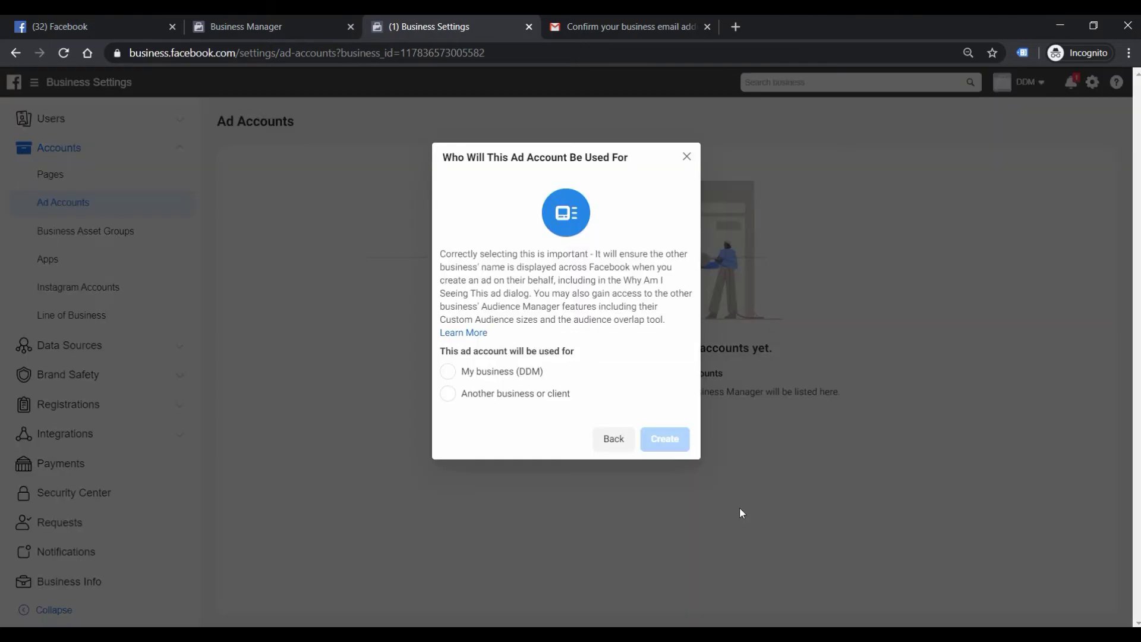
pyautogui.click(449, 376)
pyautogui.click(666, 440)
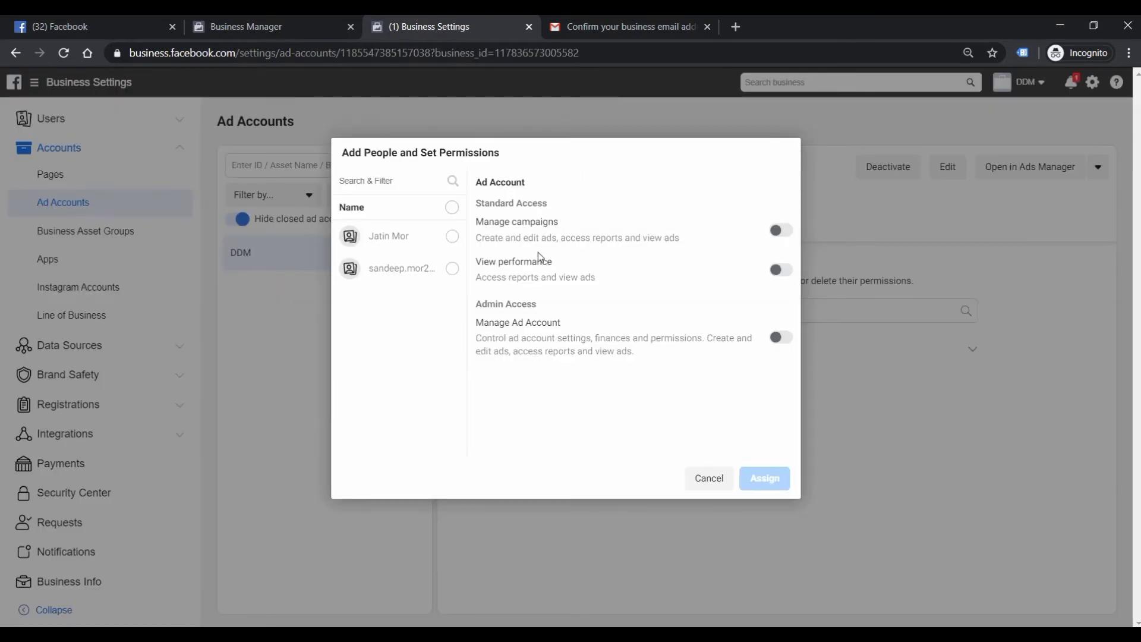
# Step: Assign both listed people to the DDM ad account with Manage campaigns and Manage Ad Account permissions, and check the options for adding ad accounts
pyautogui.click(452, 237)
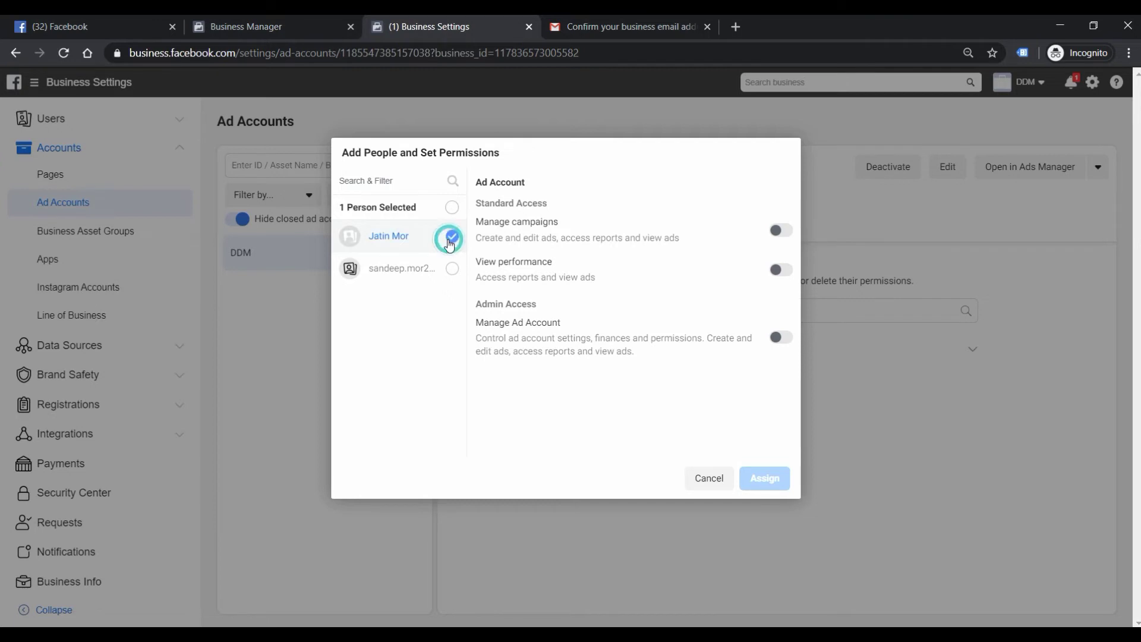
pyautogui.click(452, 268)
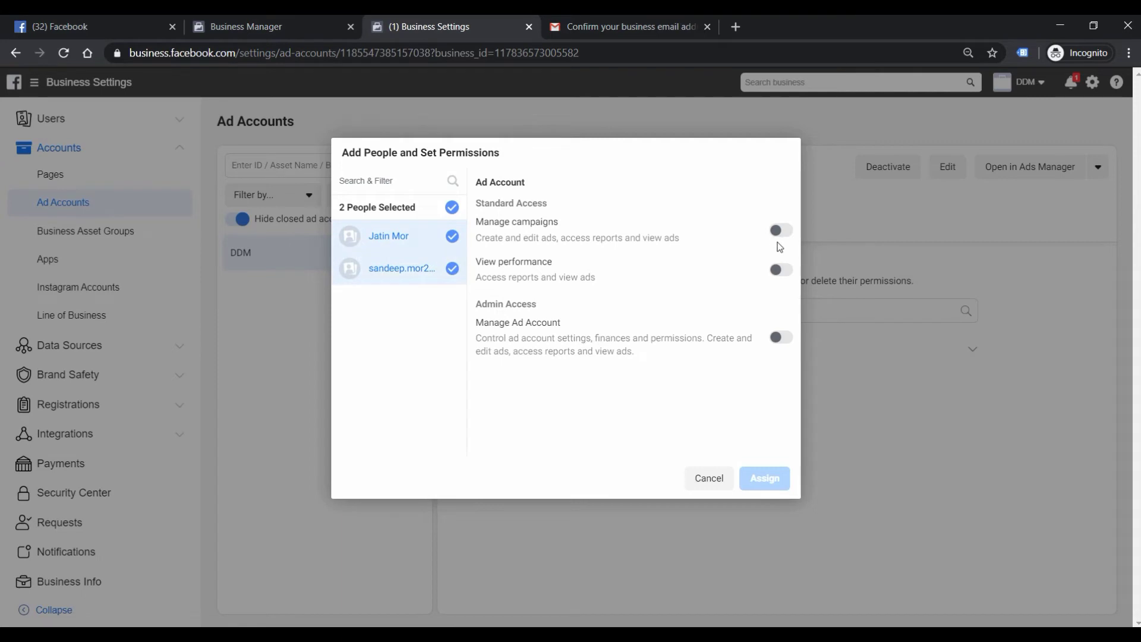
pyautogui.click(780, 238)
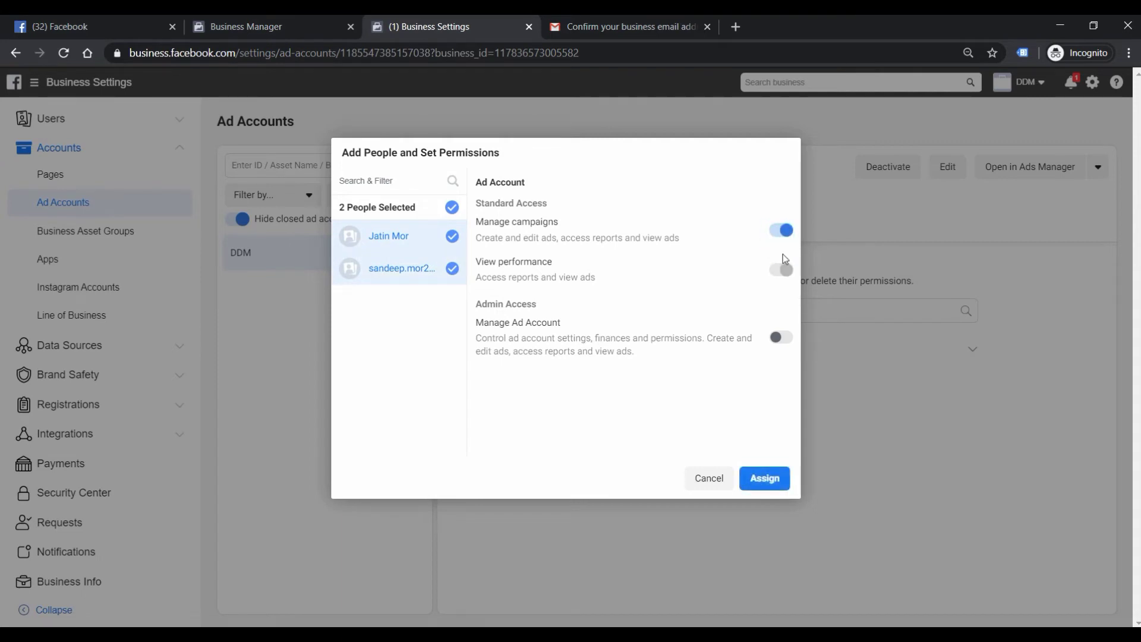
pyautogui.click(779, 338)
pyautogui.click(778, 490)
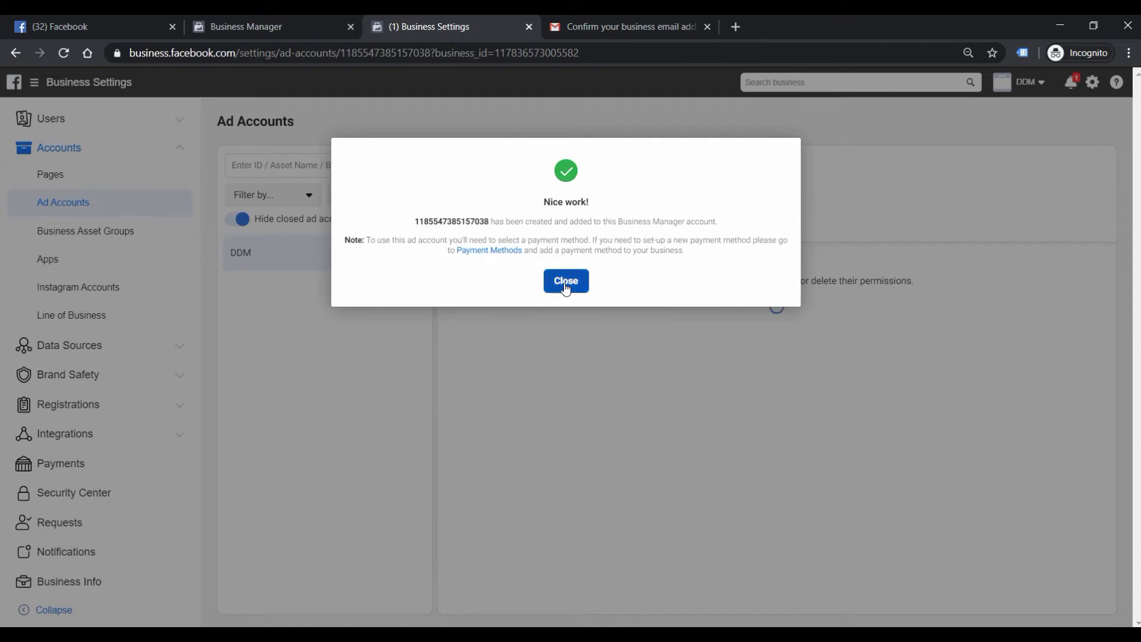
pyautogui.click(565, 283)
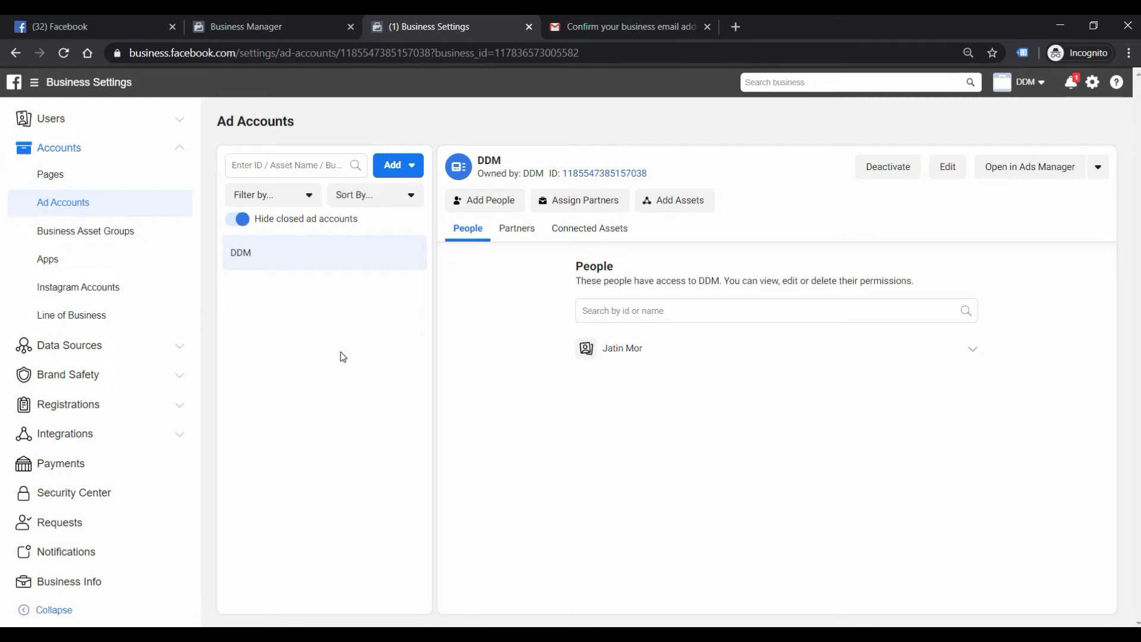
pyautogui.click(391, 166)
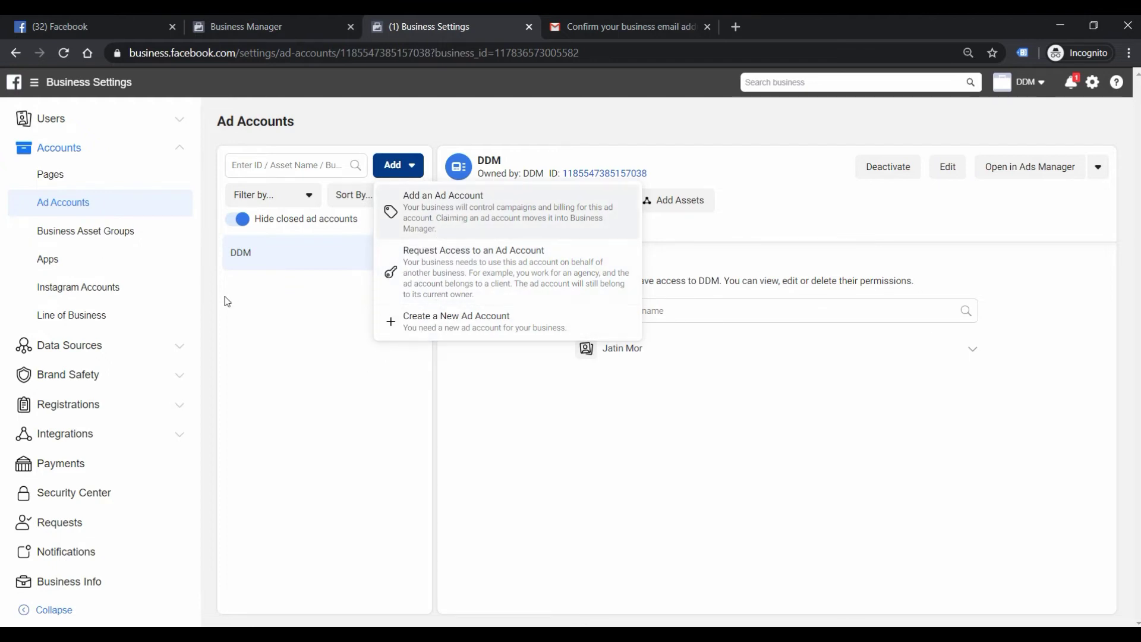
pyautogui.click(293, 311)
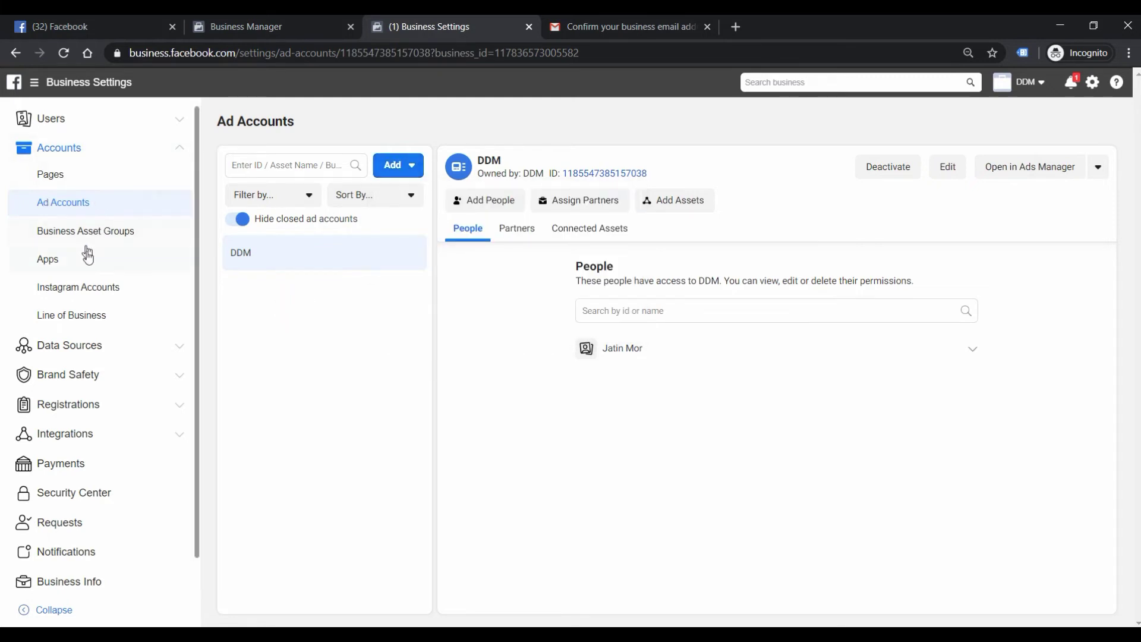
# Step: Connect the digitalmarketingmates Instagram account to the business by logging in with its saved credentials
pyautogui.click(110, 289)
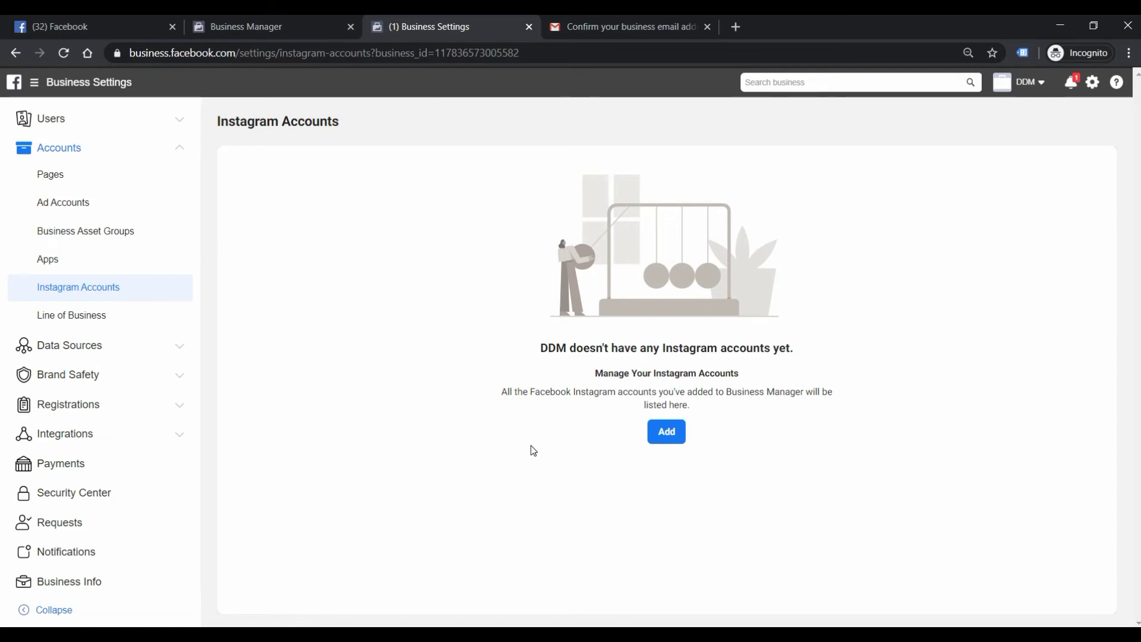
pyautogui.click(665, 433)
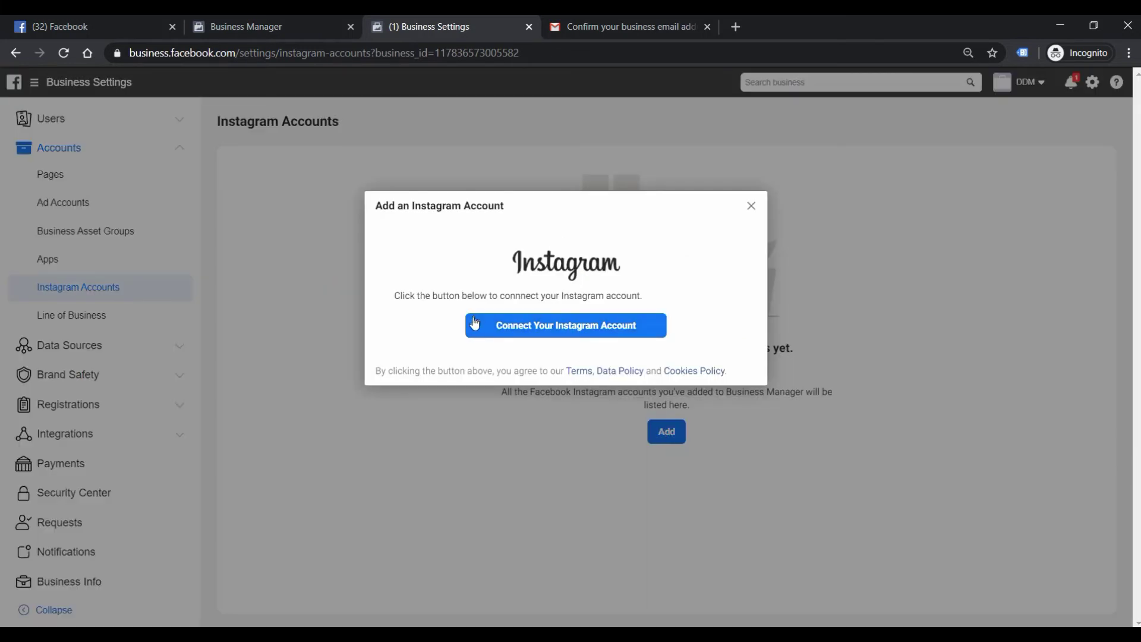
pyautogui.click(591, 326)
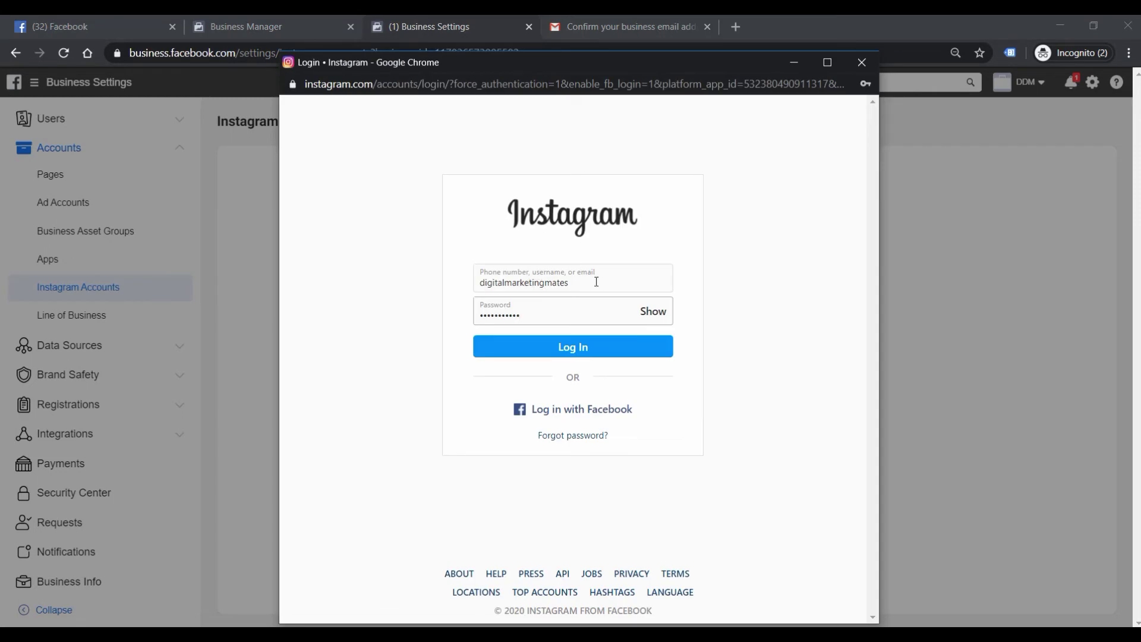
pyautogui.click(562, 345)
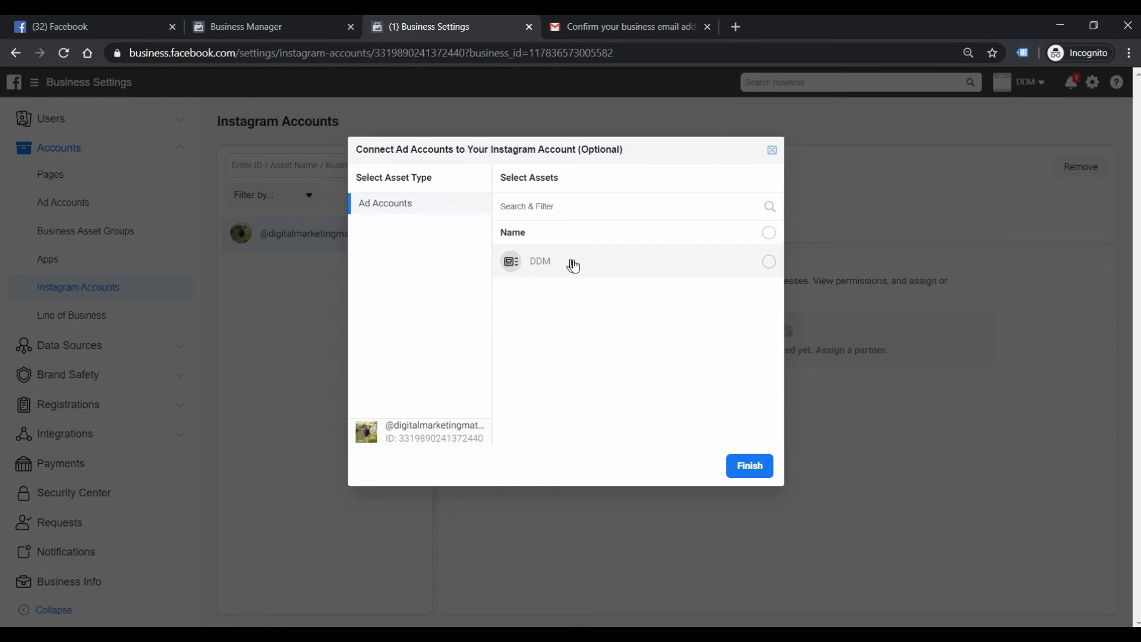
# Step: Link the DDM ad account to the connected Instagram account and finish the setup
pyautogui.click(573, 261)
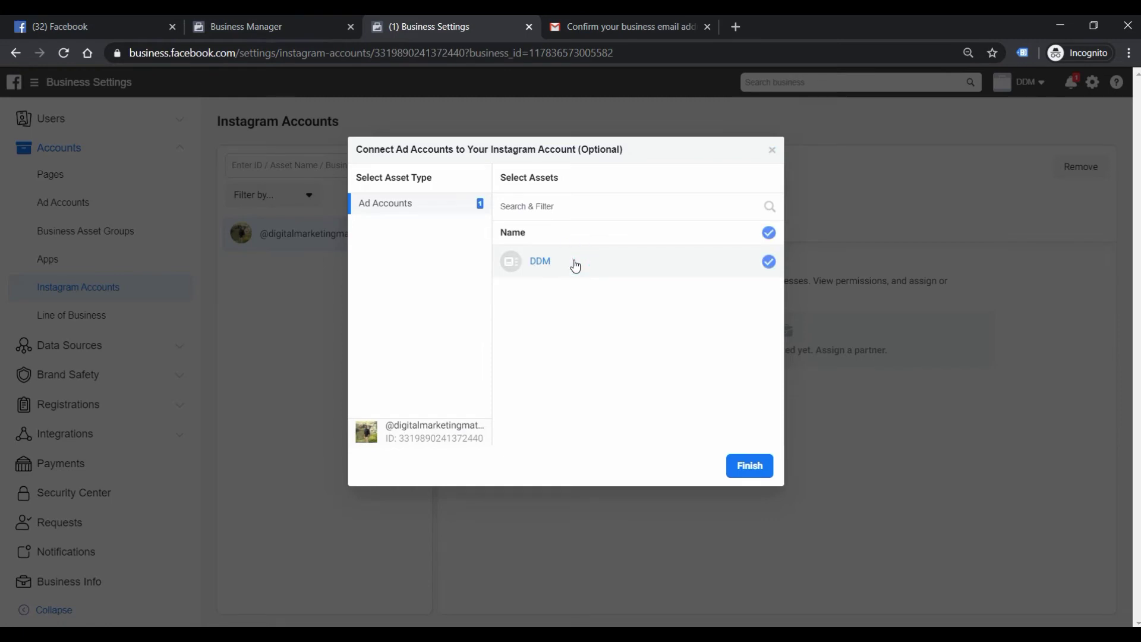
pyautogui.click(753, 466)
pyautogui.click(738, 387)
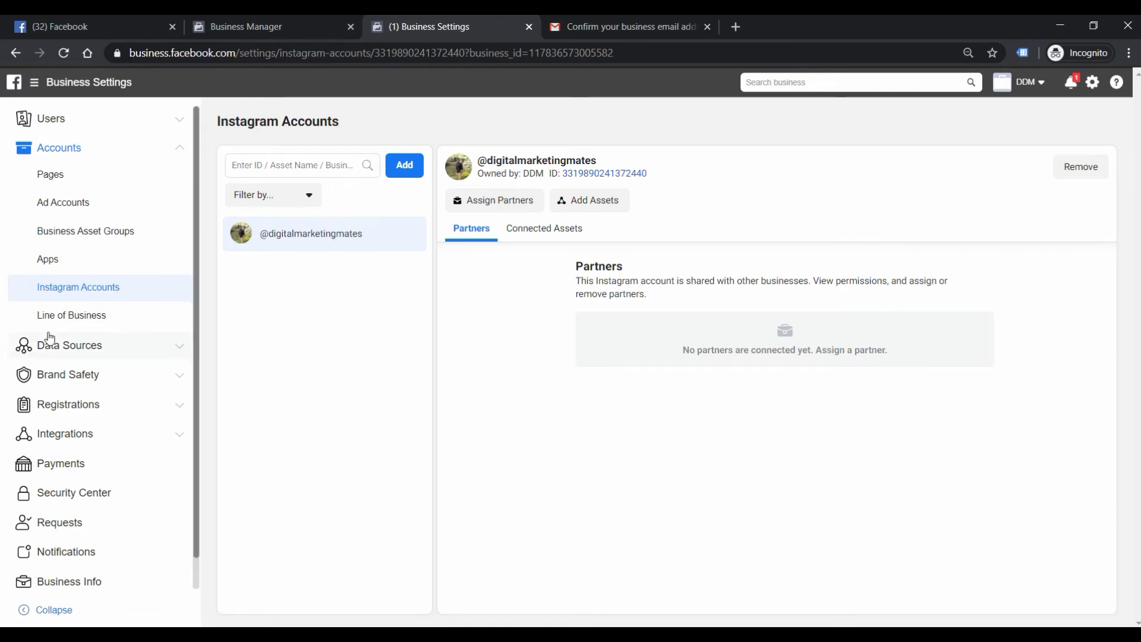
# Step: Review the data source categories and the credit card form for adding a payment method, cancelling the form without entering card details
pyautogui.click(183, 346)
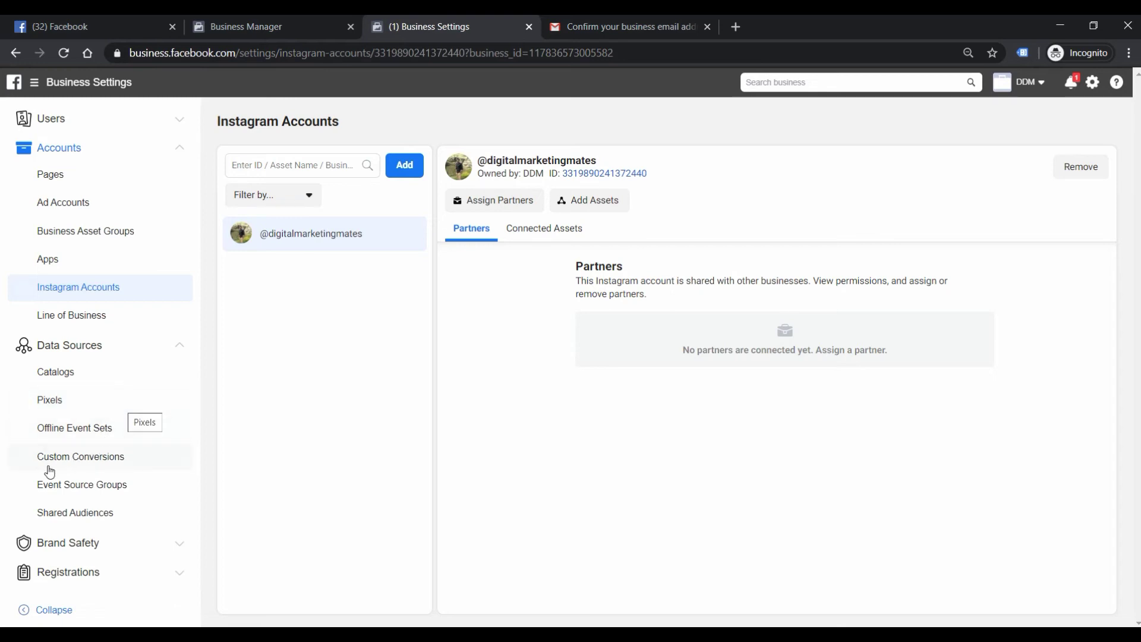
pyautogui.scroll(-3, 88, 469)
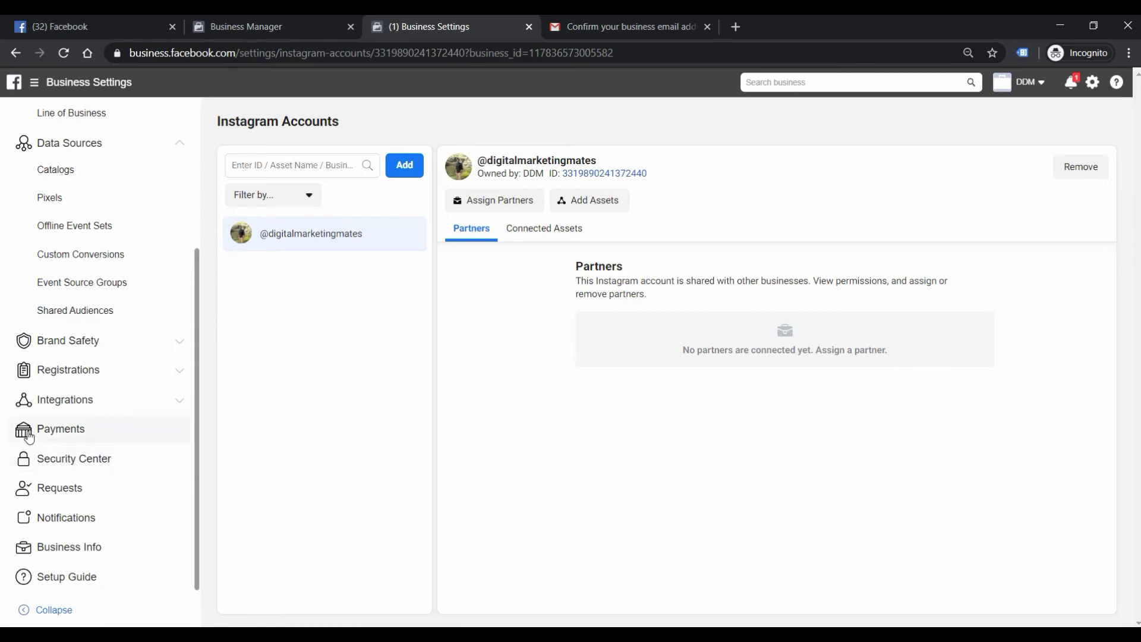
pyautogui.click(67, 433)
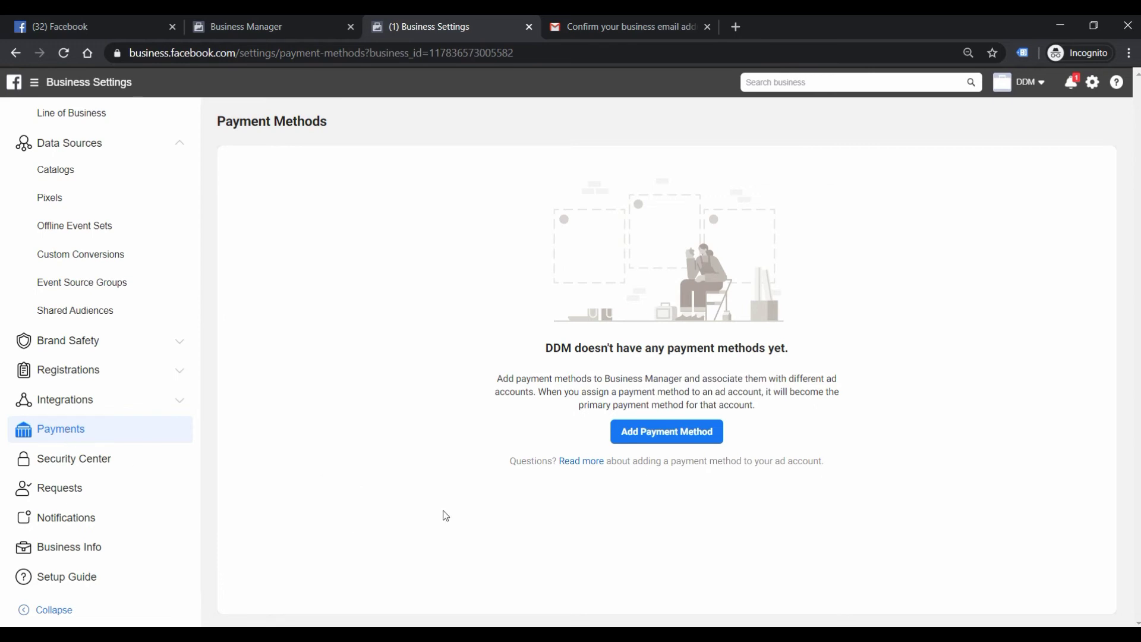
pyautogui.click(688, 440)
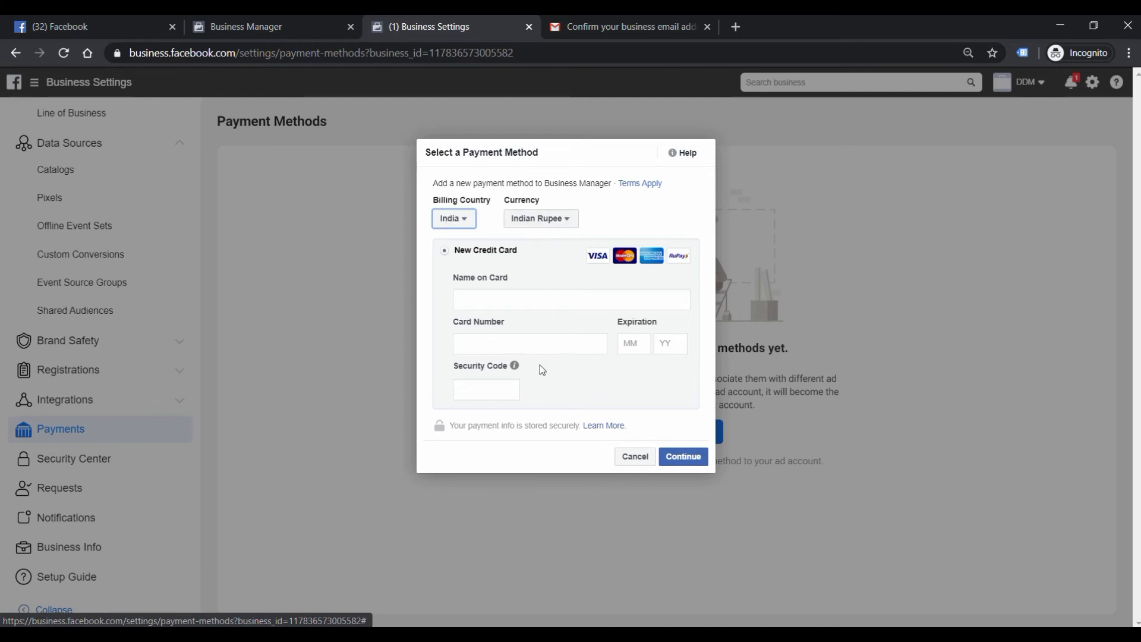
pyautogui.click(697, 459)
pyautogui.click(634, 456)
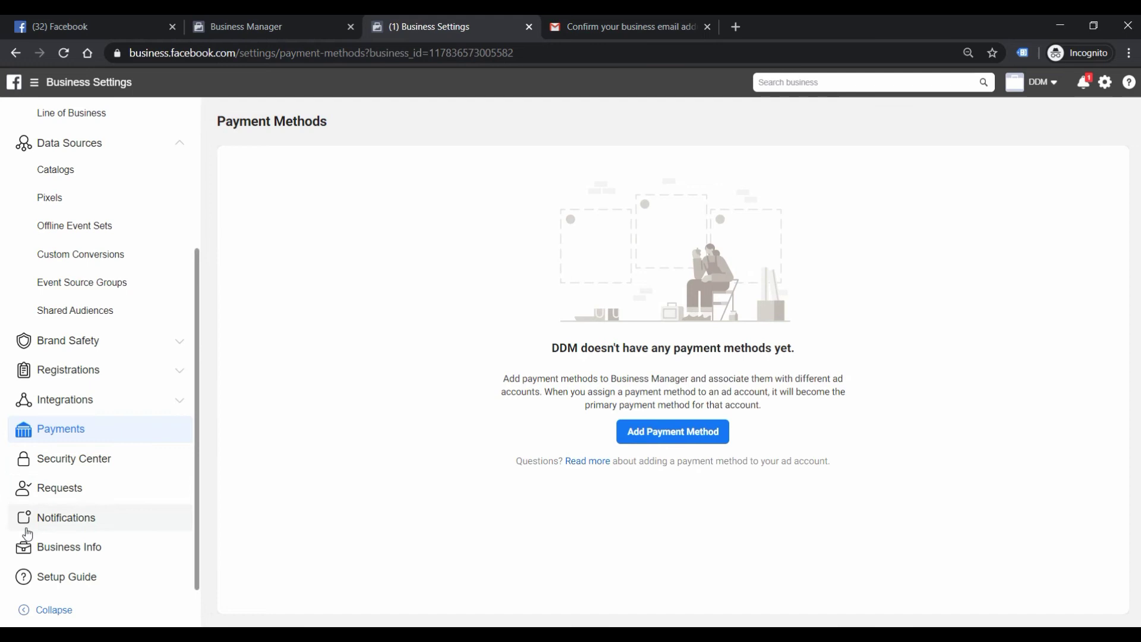
# Step: Examine the business information, including the business details, verification status, history and business options
pyautogui.click(79, 554)
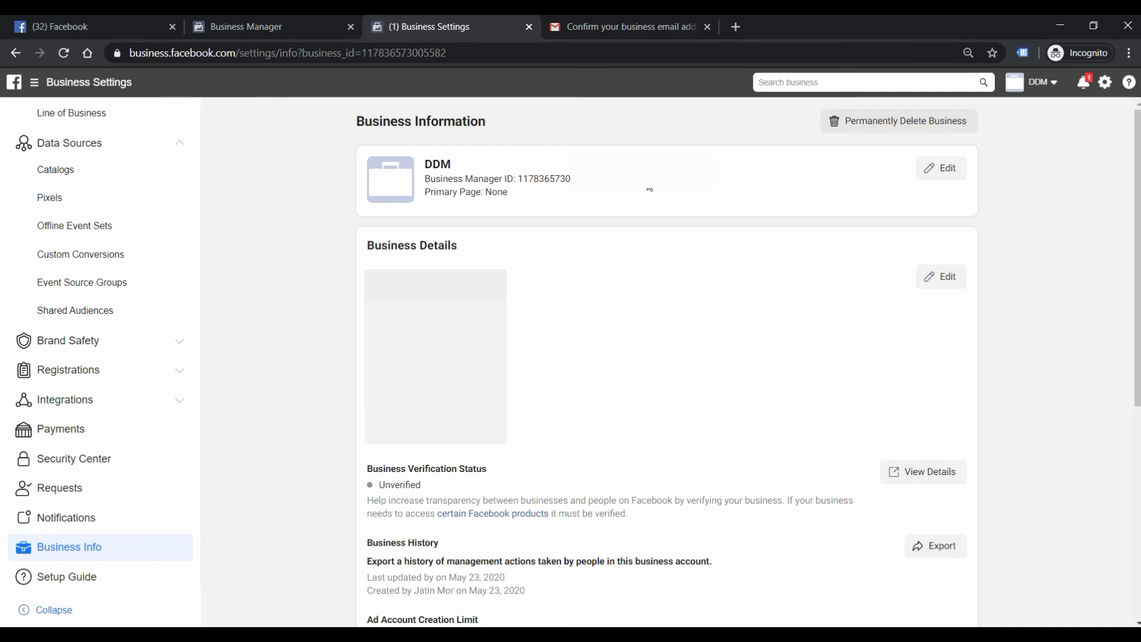
pyautogui.scroll(-2, 666, 357)
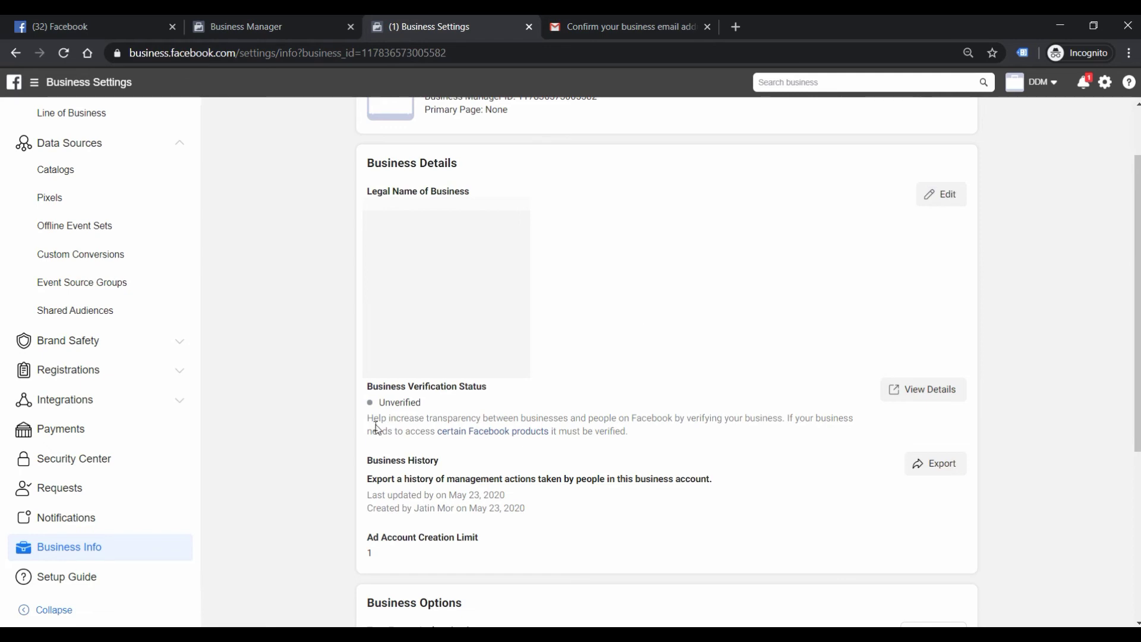
pyautogui.scroll(-5, 308, 469)
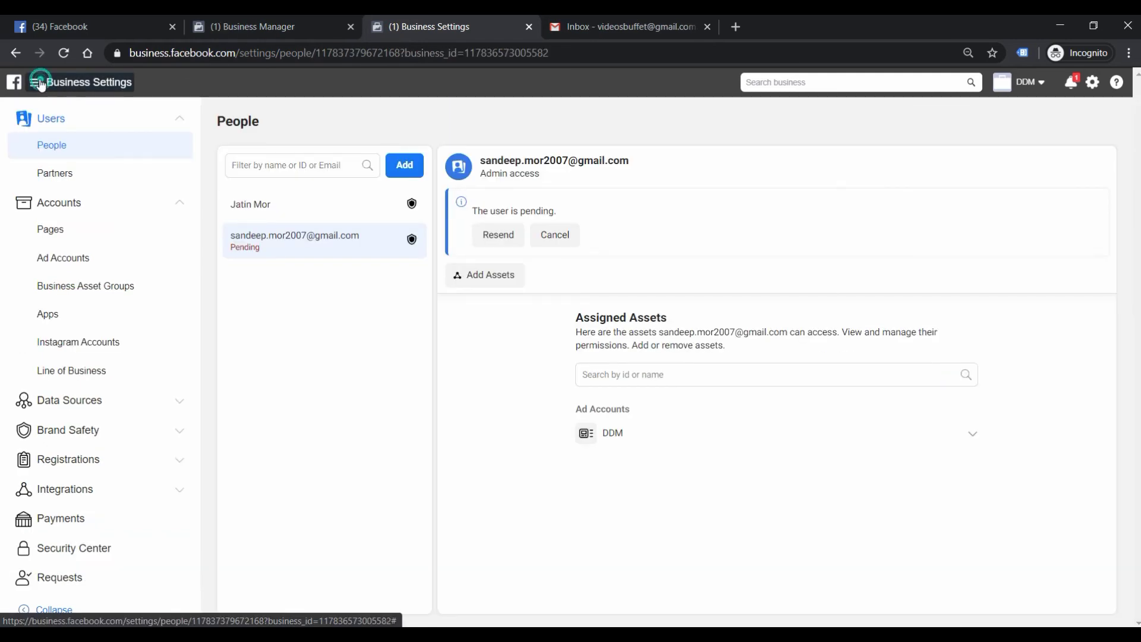
# Step: Browse the complete list of business tools, from managing the business and advertising to analysis and selling products
pyautogui.click(37, 82)
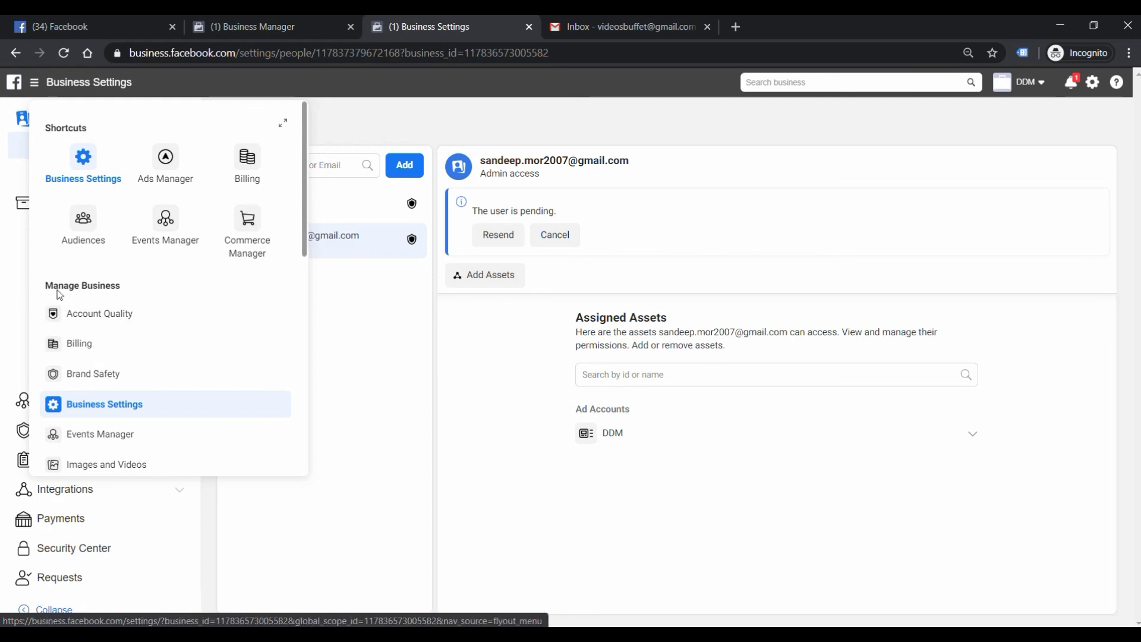
pyautogui.scroll(-2, 121, 340)
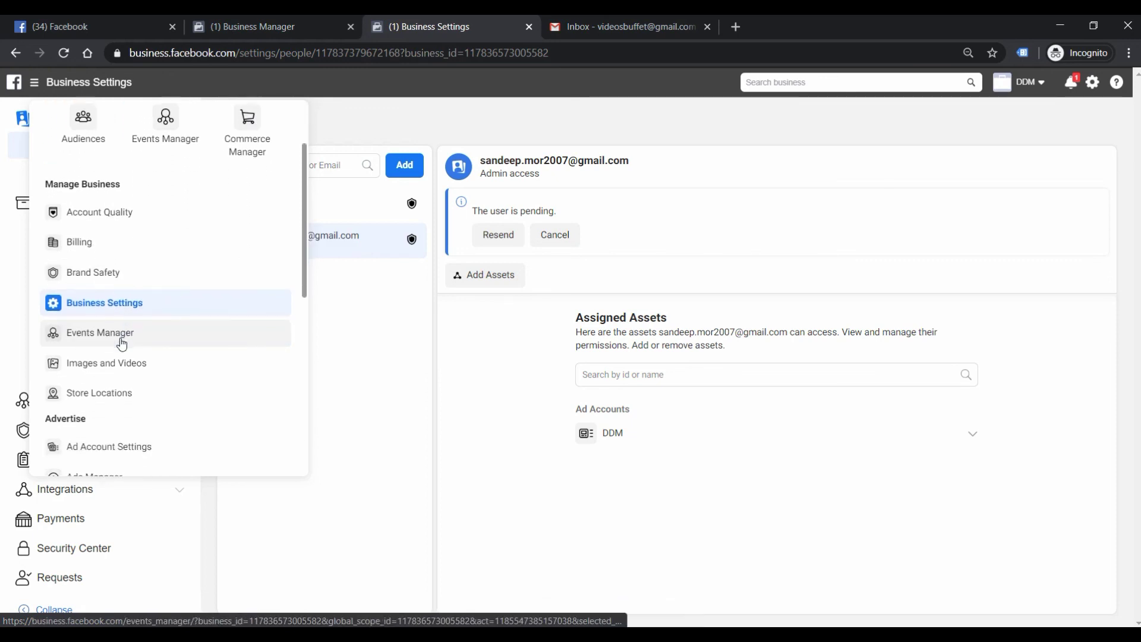
pyautogui.scroll(-3, 122, 343)
pyautogui.scroll(-4, 122, 343)
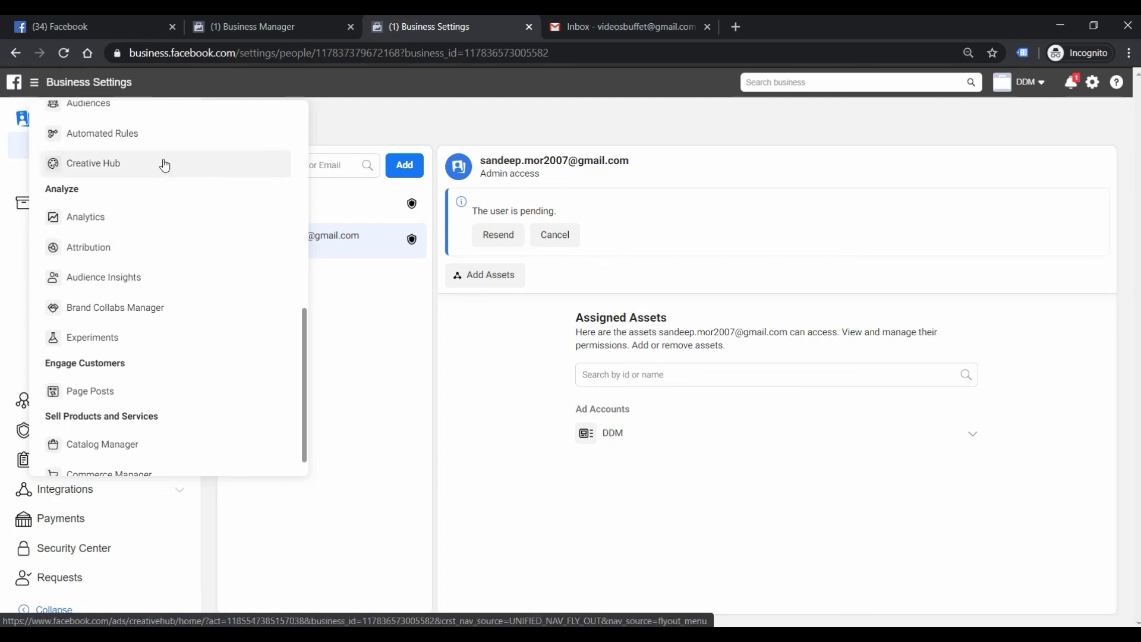
pyautogui.scroll(-1, 133, 425)
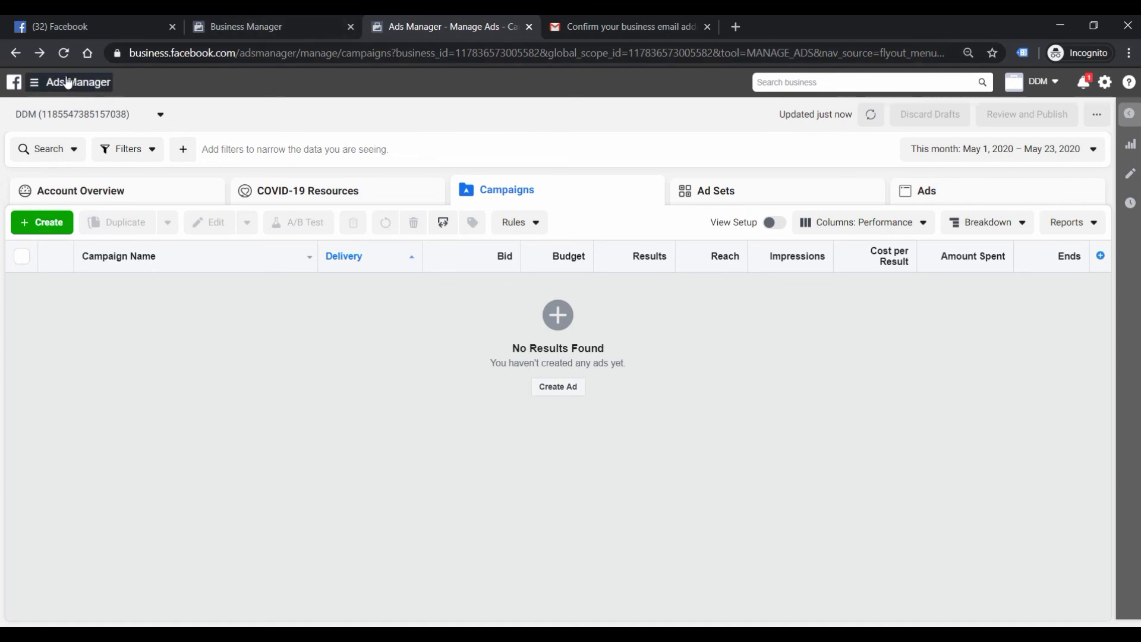
# Step: Start creating a new campaign for the DDM ad account in Ads Manager
pyautogui.click(44, 226)
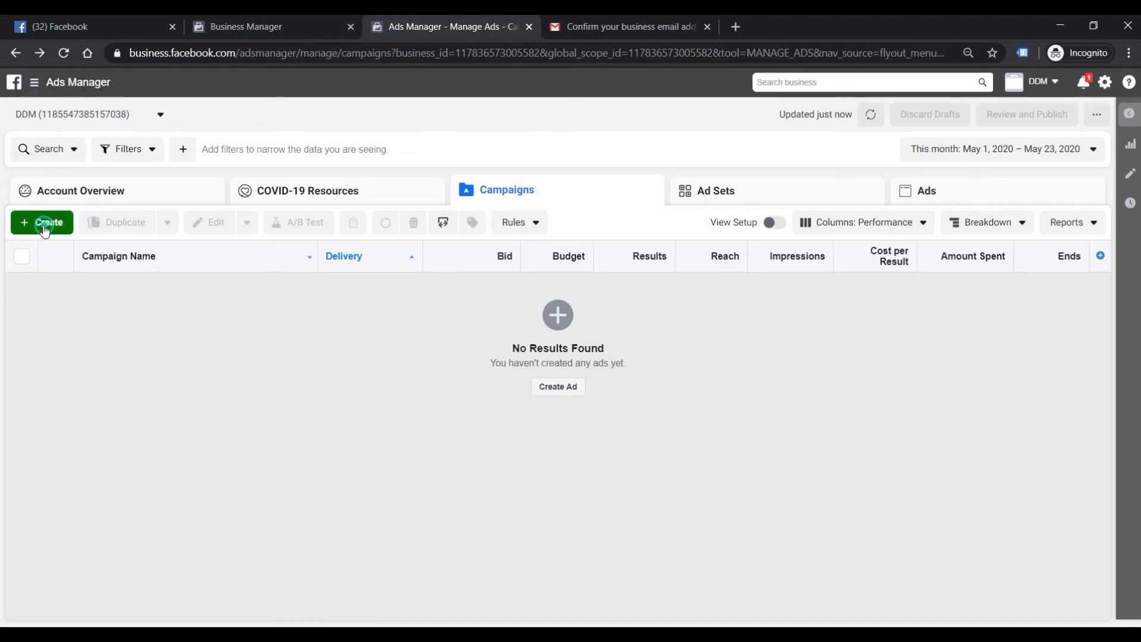